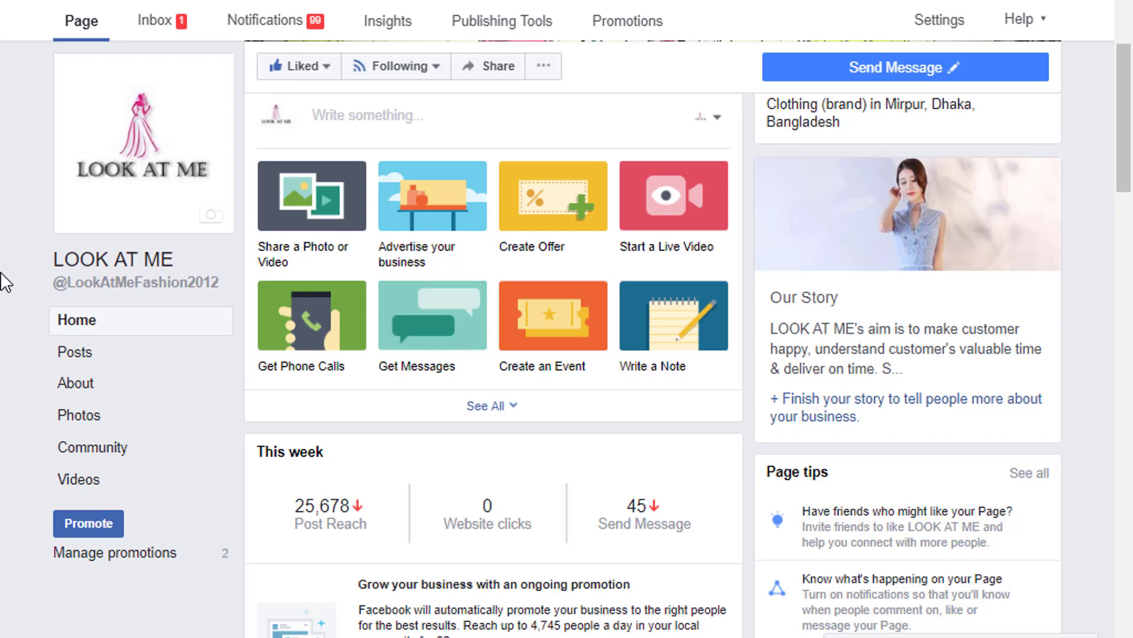
Step: Start boosting the ladies bag album post and choose the last listed ad account for payment
scroll(2, 280, "down", 12)
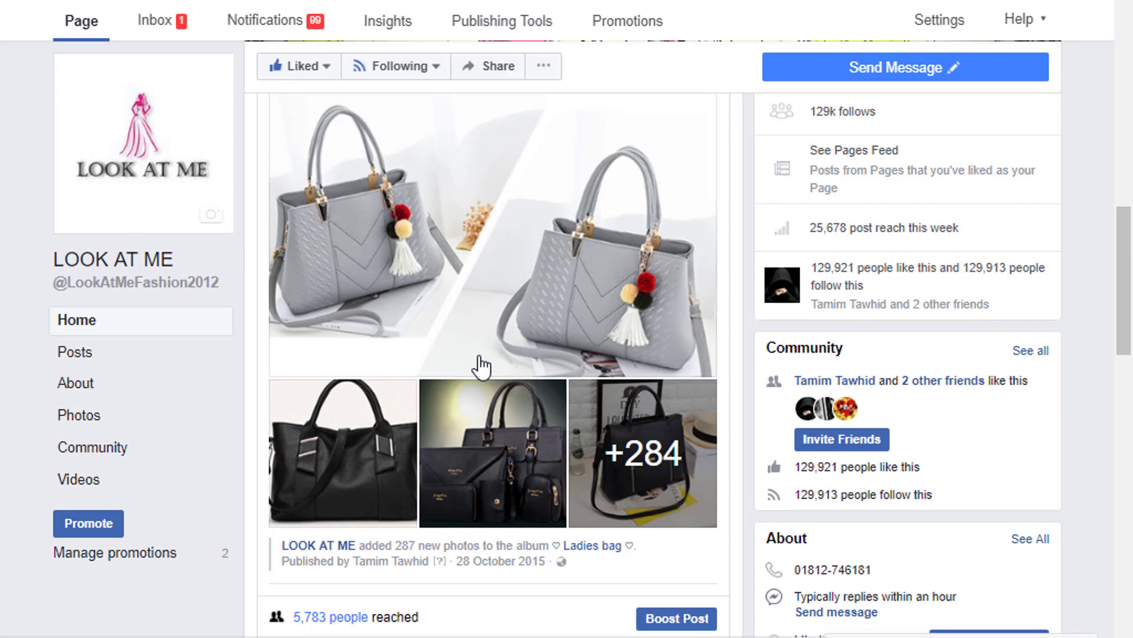
left_click(669, 620)
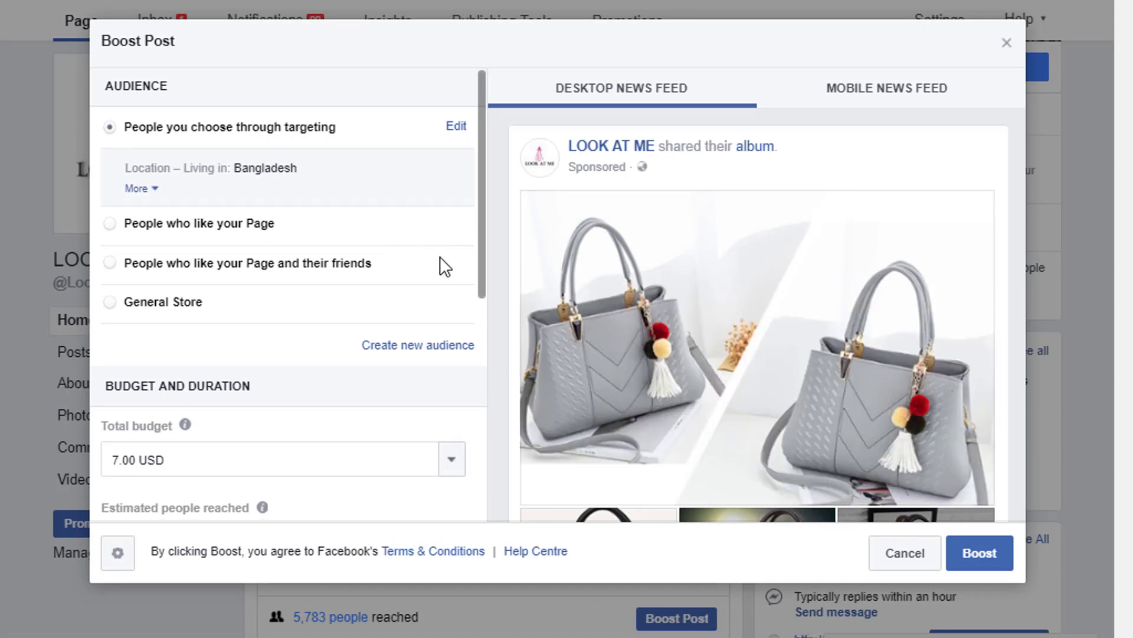
scroll(441, 256, "down", 7)
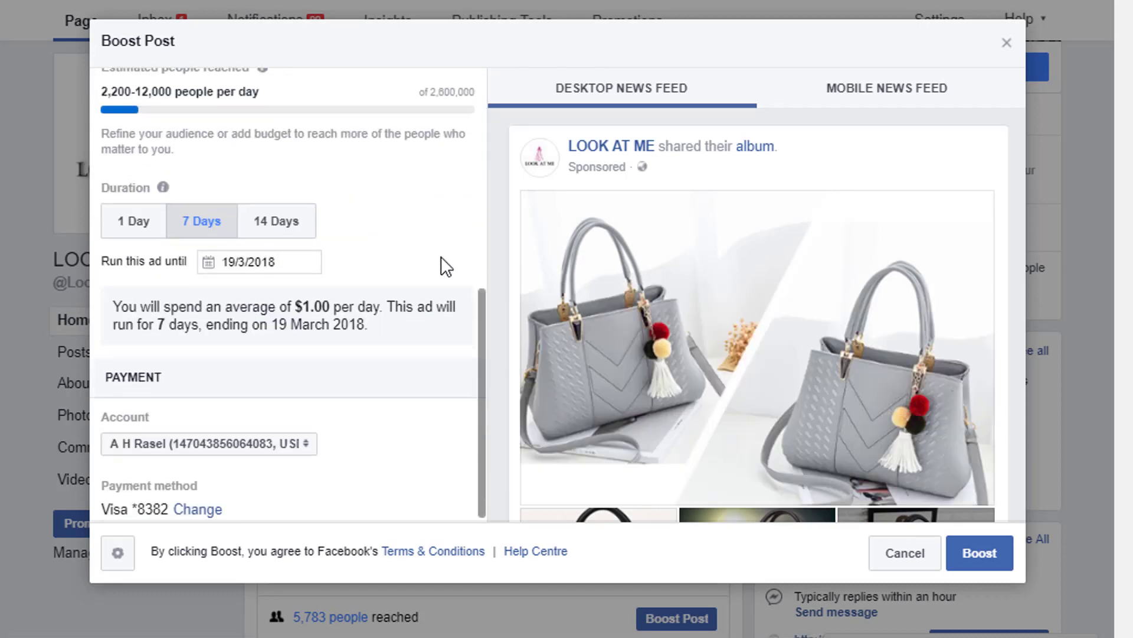
left_click(279, 449)
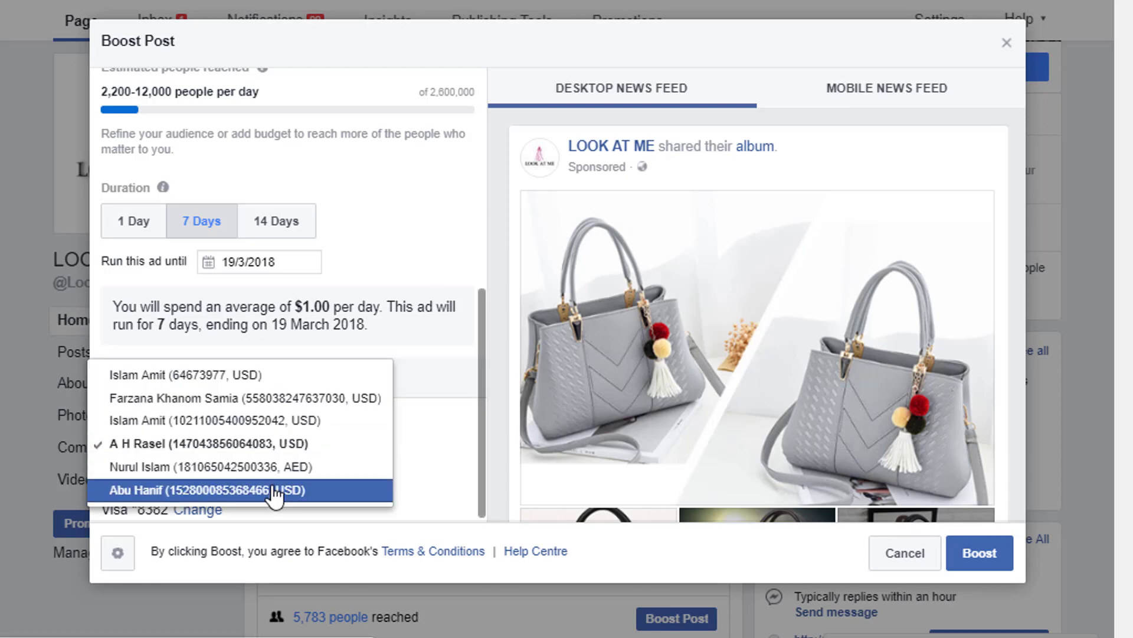
left_click(275, 493)
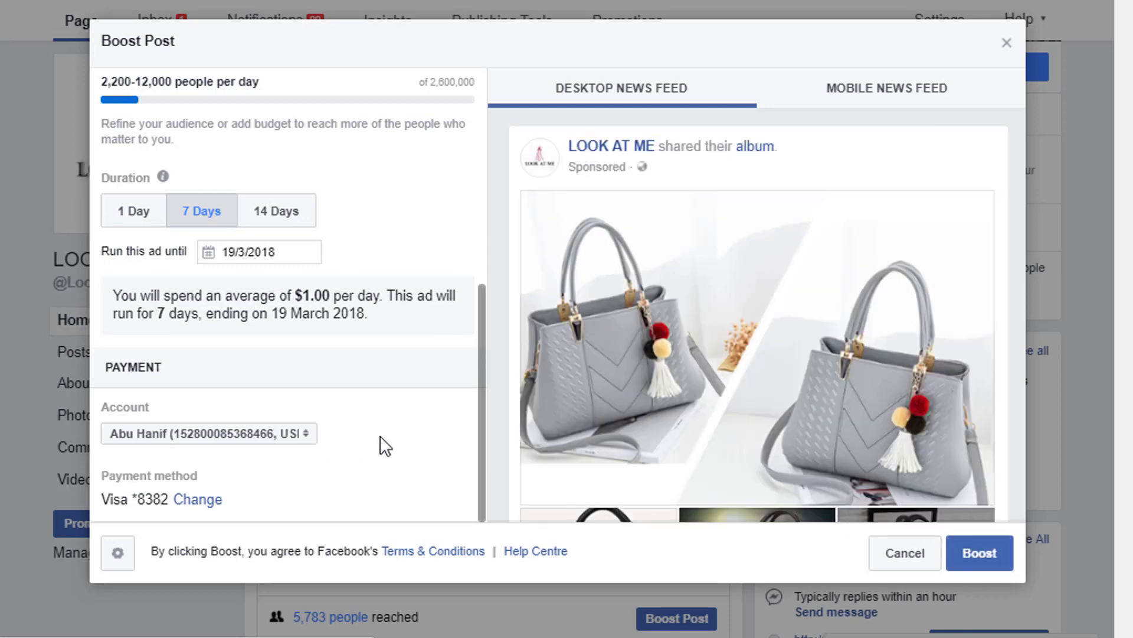
Step: Set the boost's total budget to 10.00 USD
scroll(395, 437, "up", 4)
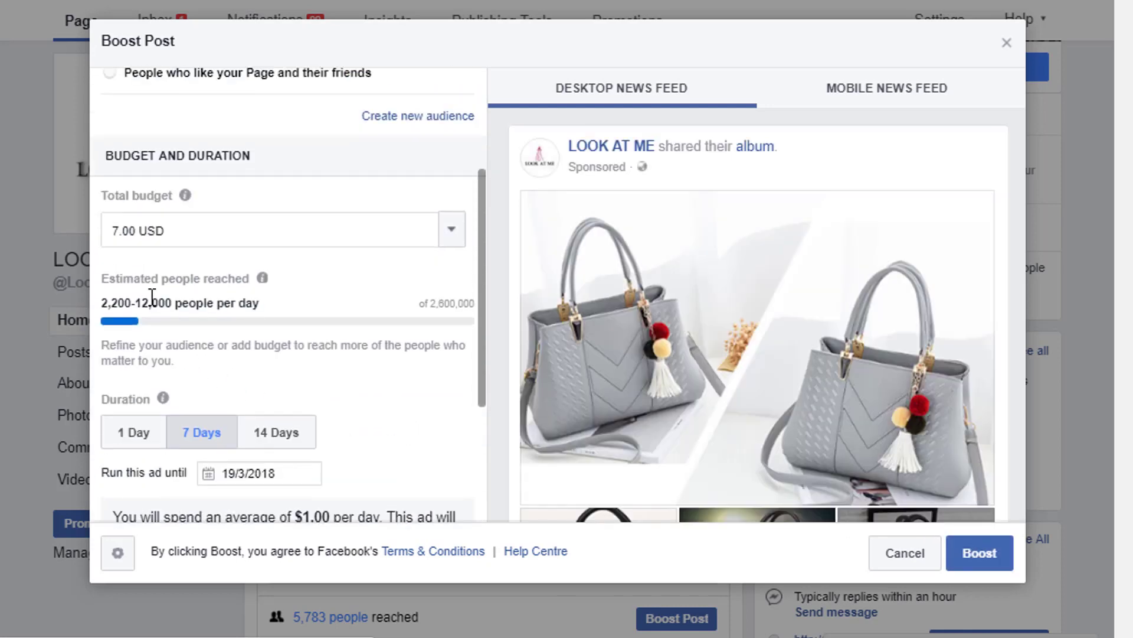
left_click(116, 231)
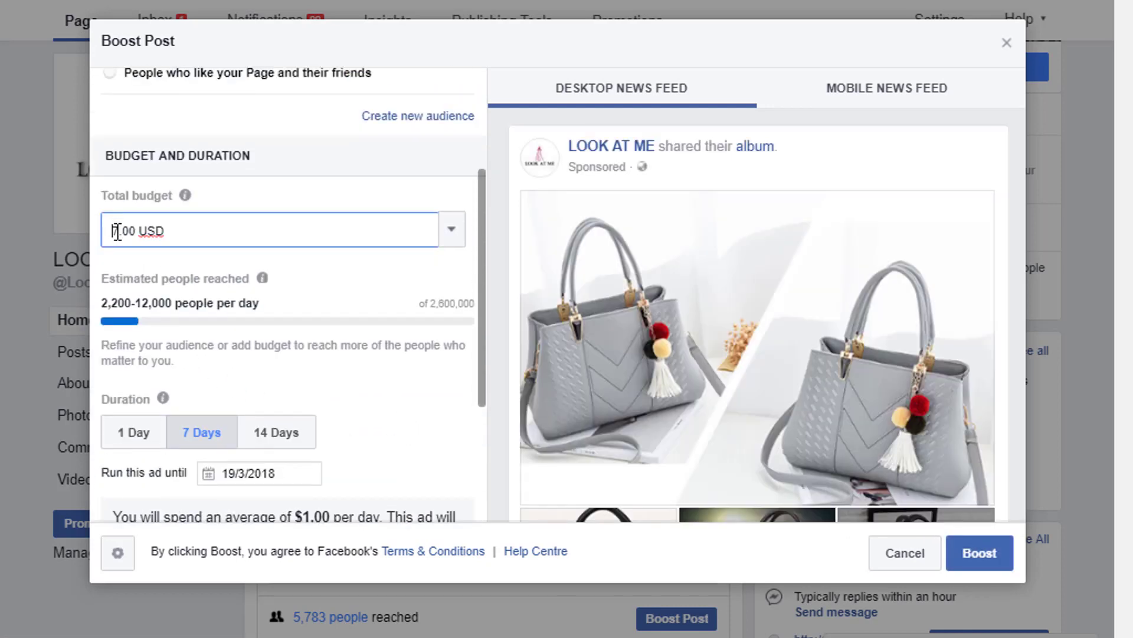
left_click_drag(116, 232, 121, 233)
left_click(121, 234)
left_click_drag(119, 232, 109, 230)
type("10")
Step: Set the ad's end date to 22 March 2018
scroll(261, 351, "down", 2)
left_click(284, 363)
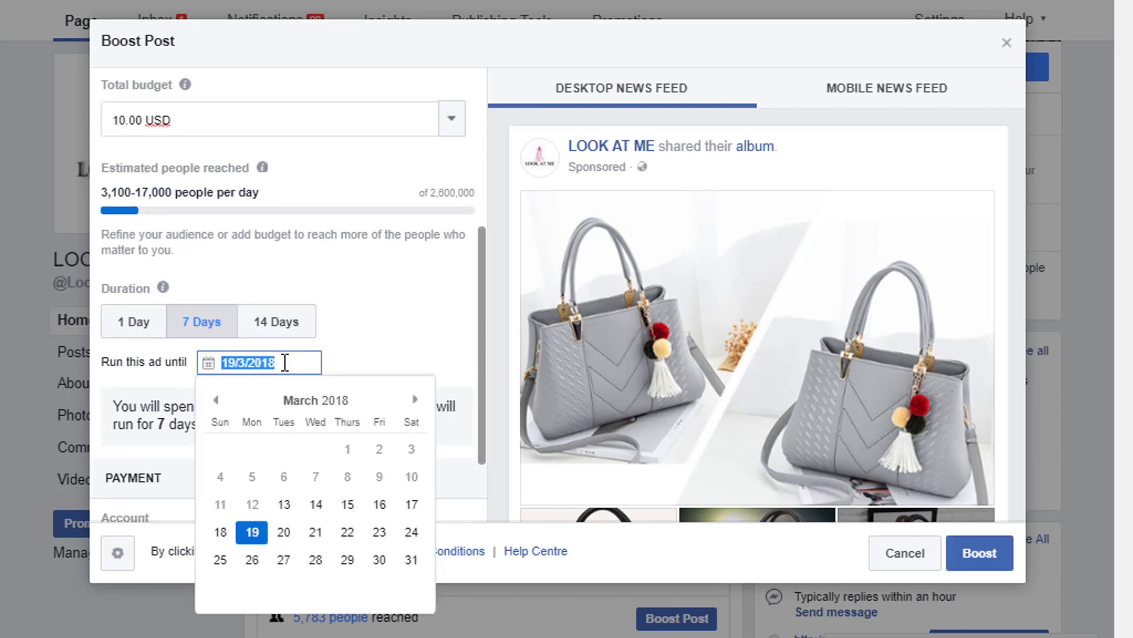
left_click(347, 530)
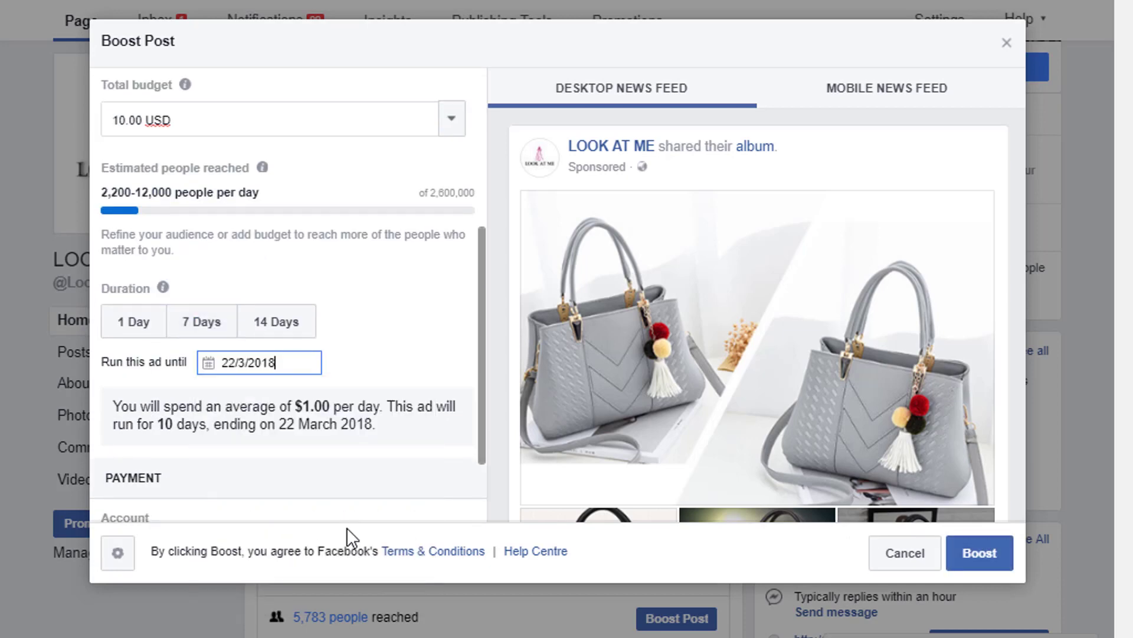
left_click(375, 367)
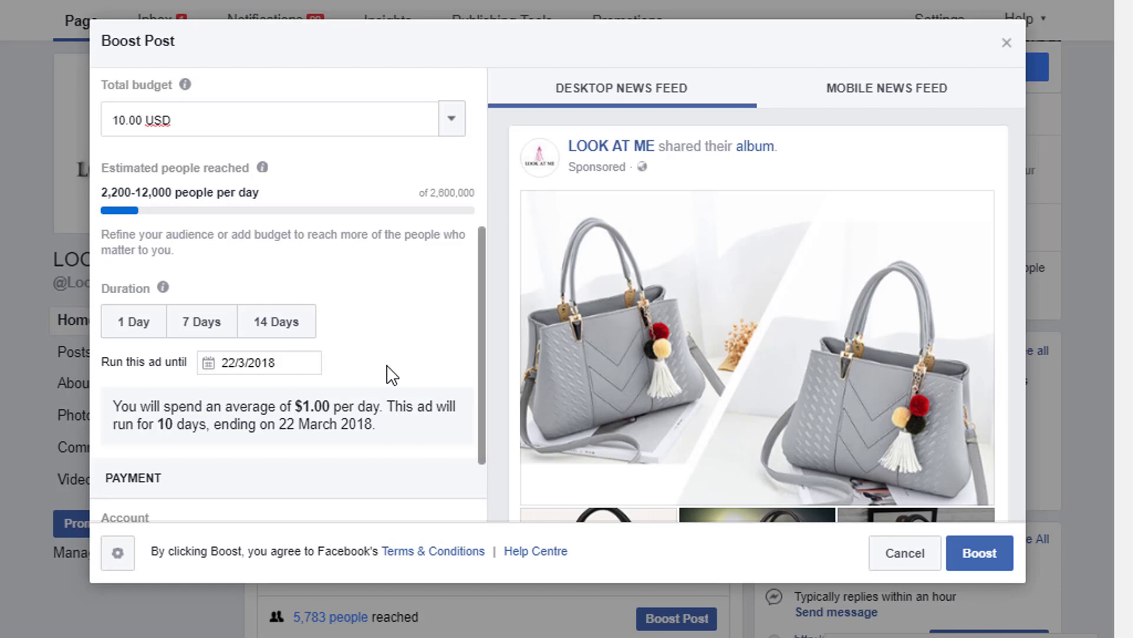
Step: Start a new audience for the boosted post and name it "Look At me"
scroll(388, 360, "up", 2)
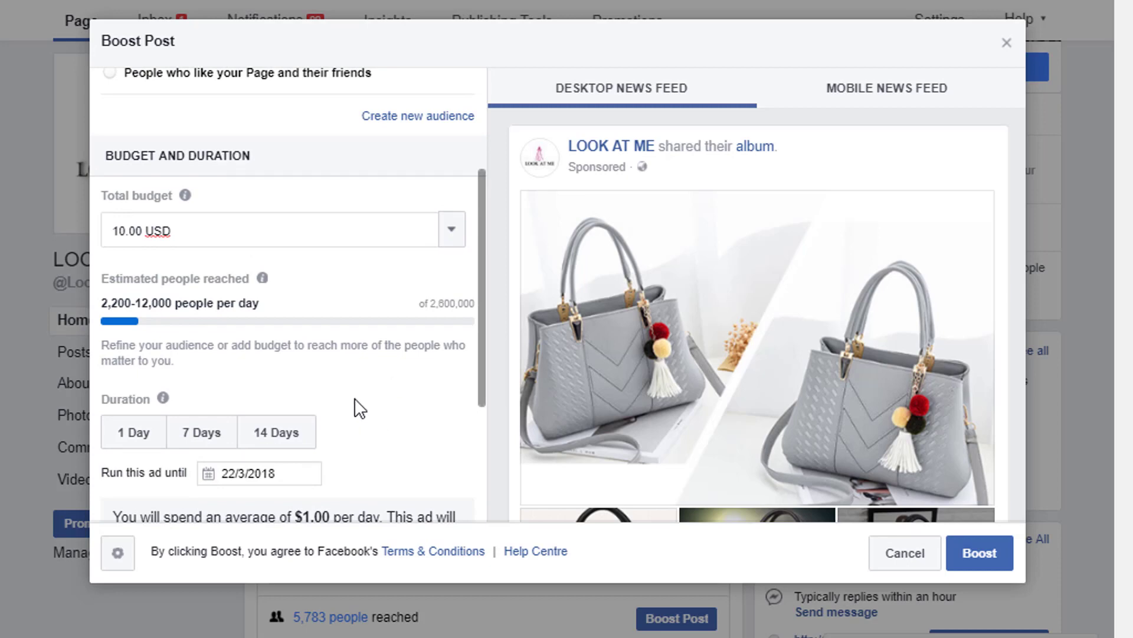
scroll(359, 414, "up", 2)
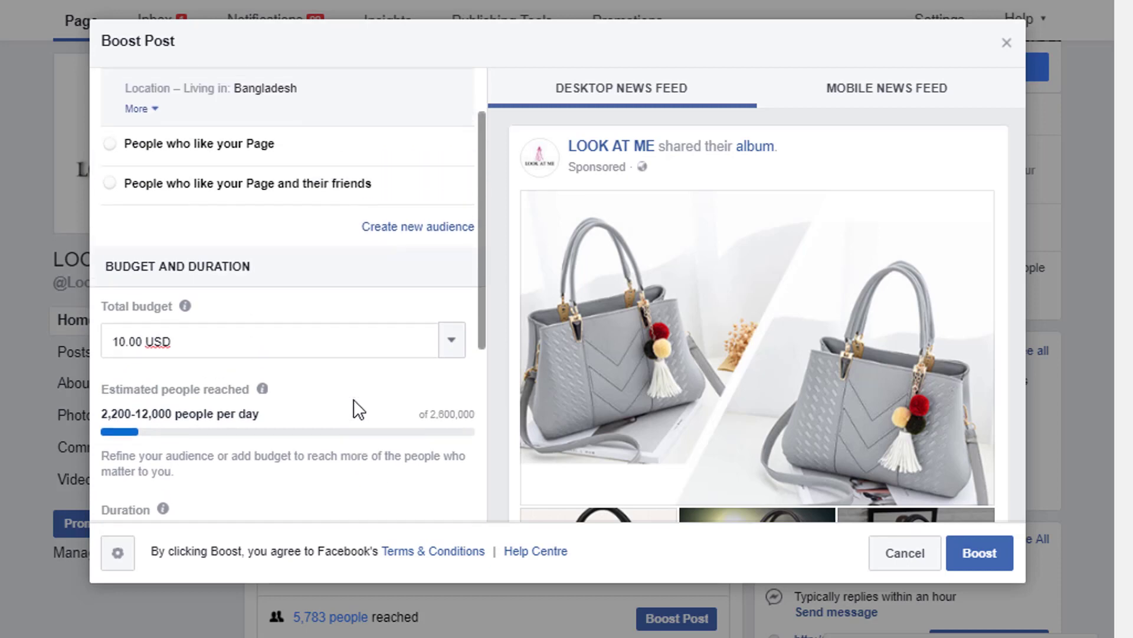
scroll(359, 411, "up", 2)
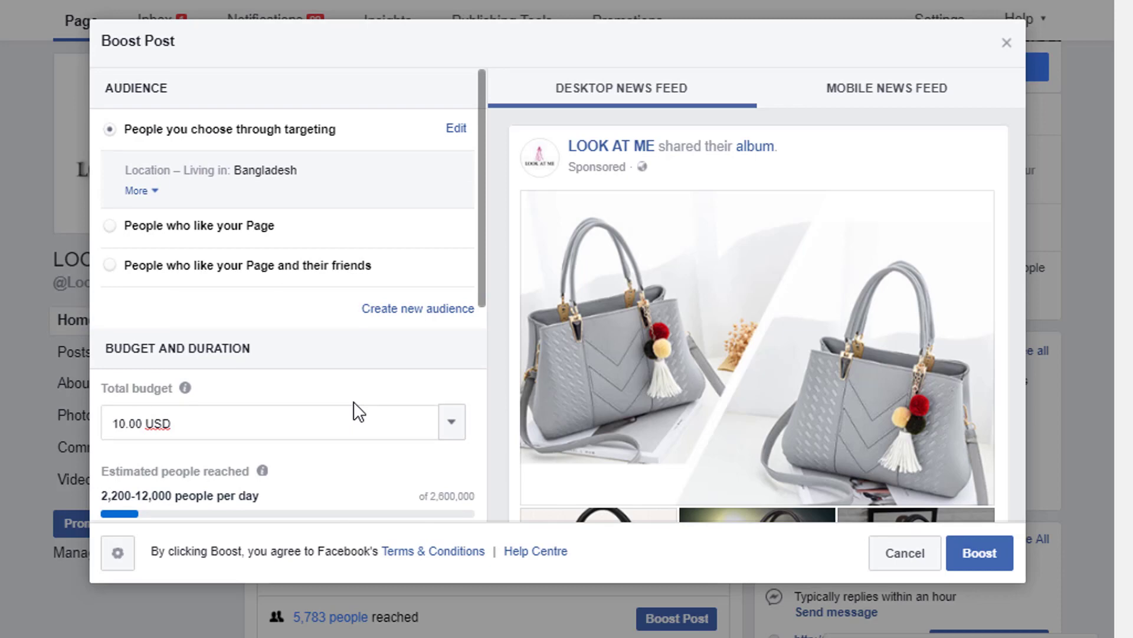
left_click(390, 312)
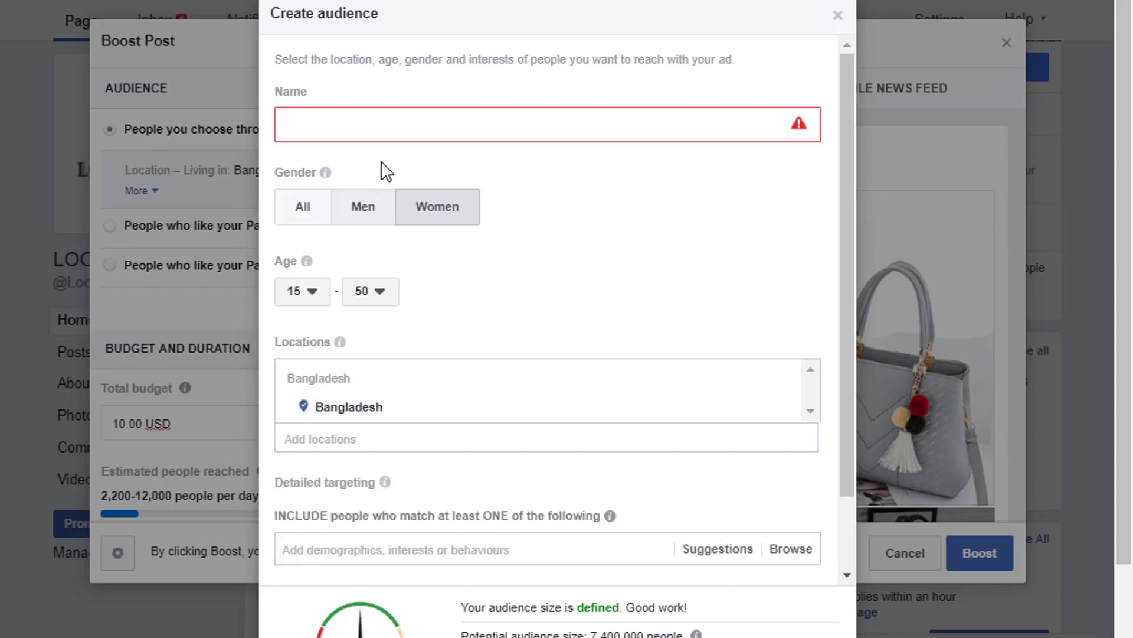
left_click(380, 125)
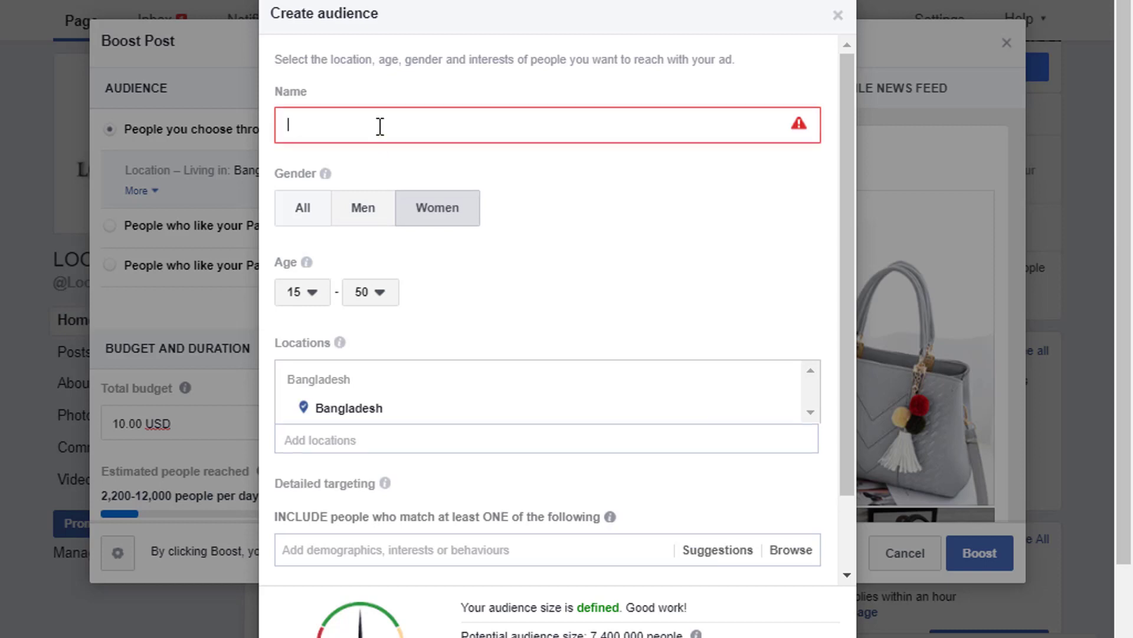
type("Wome")
key("BackSpace")
key("BackSpace")
key("BackSpace")
key("BackSpace")
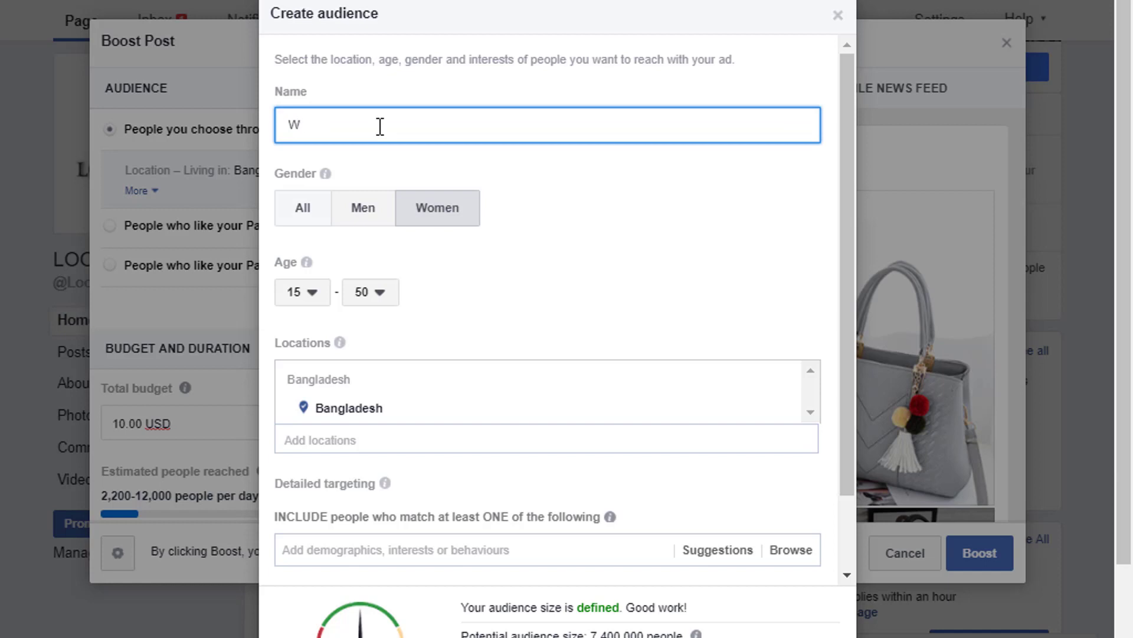
type("Loo")
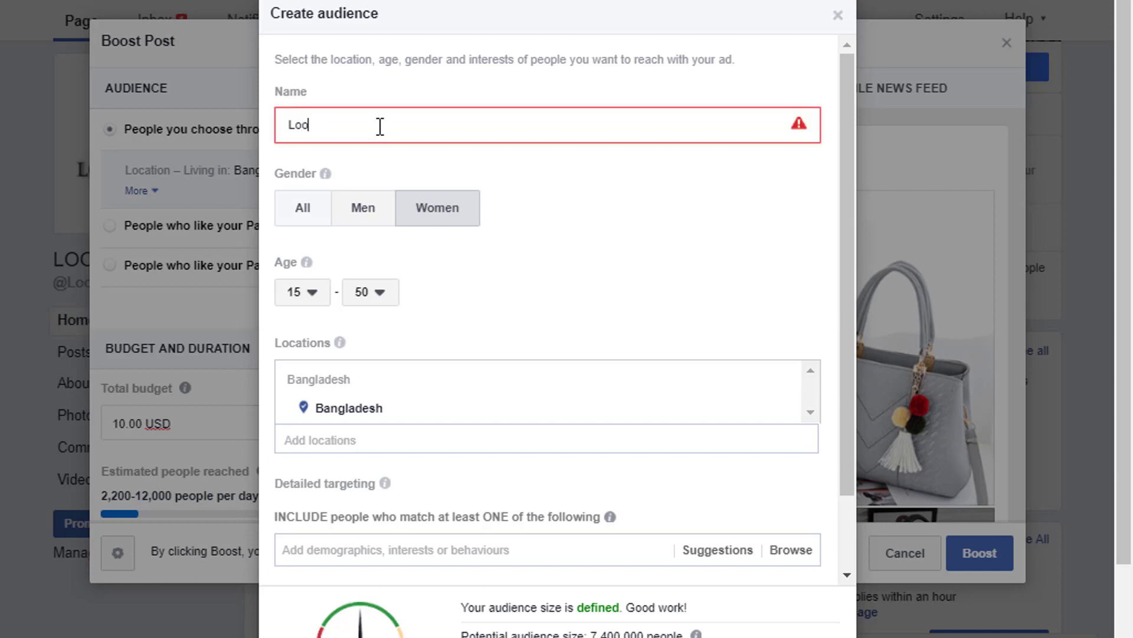
type("k At")
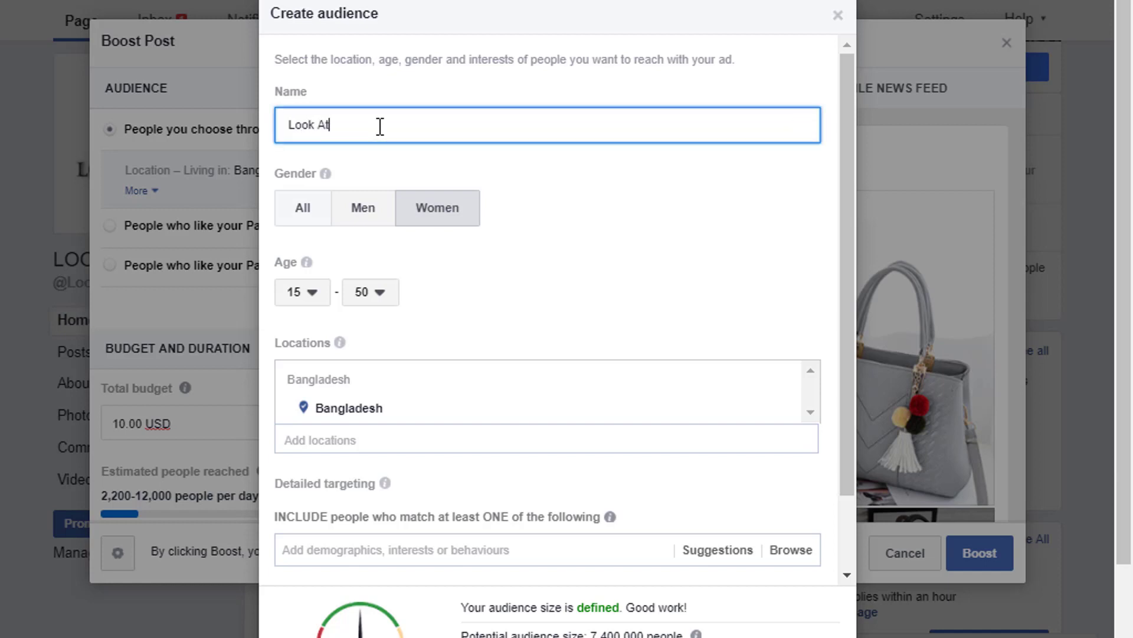
type(" me")
Step: Set the audience's maximum age to 45
left_click(369, 297)
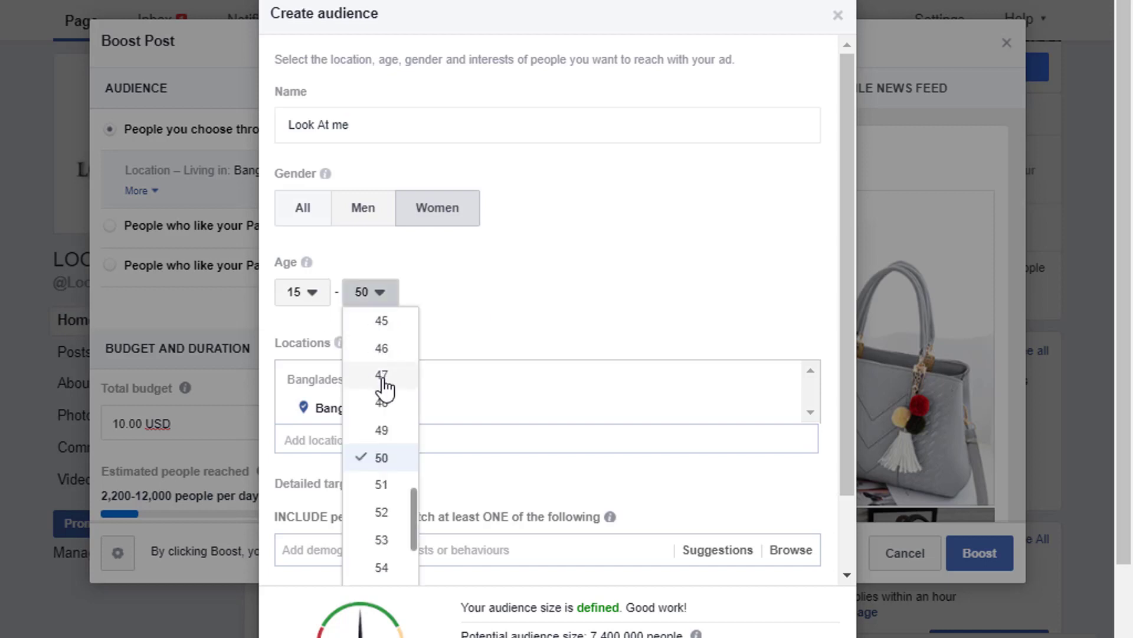
scroll(385, 413, "up", 2)
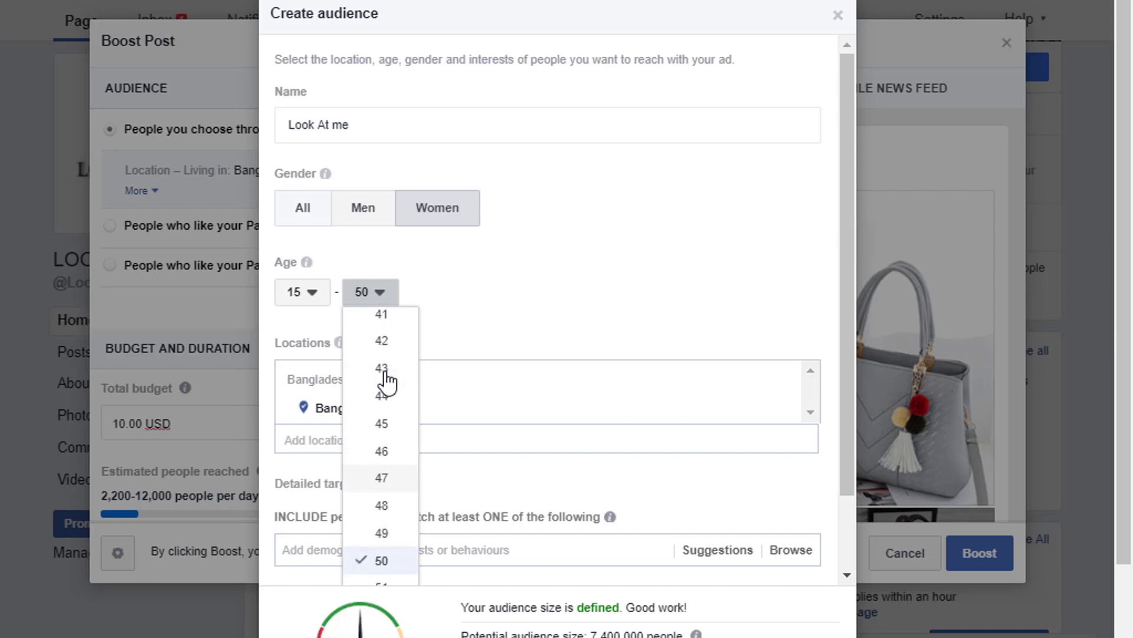
left_click(390, 433)
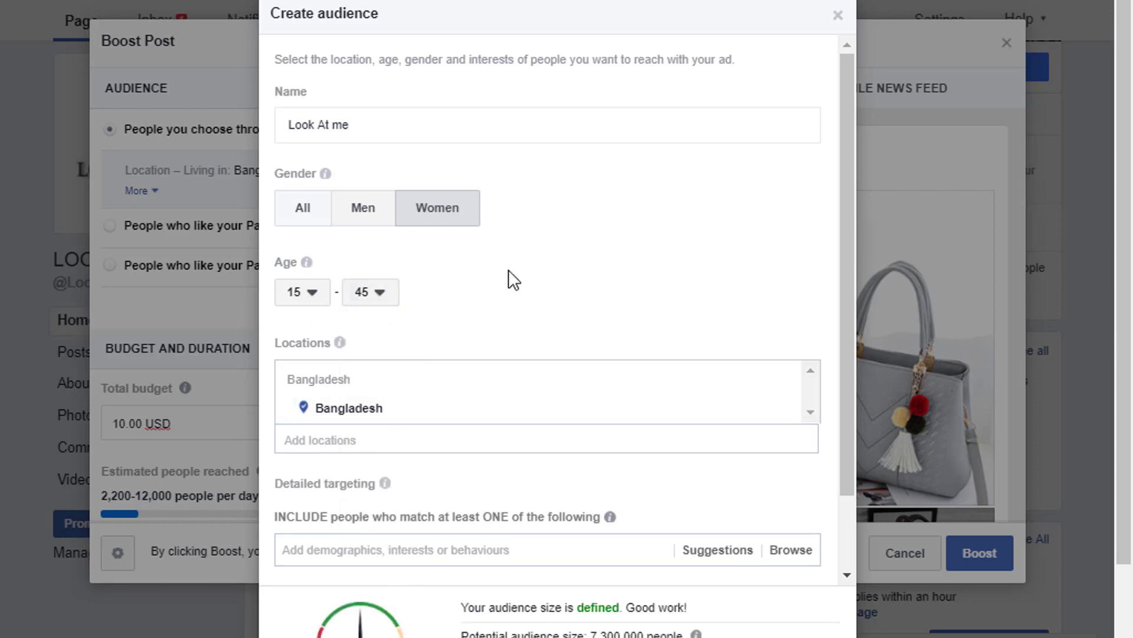
scroll(518, 283, "down", 2)
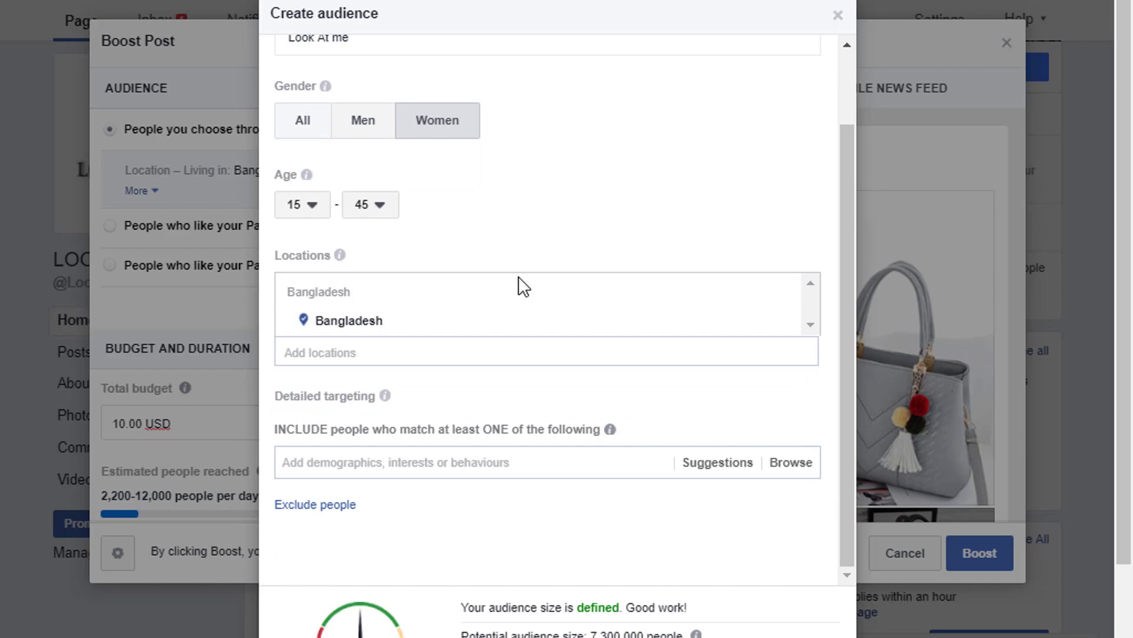
left_click(443, 354)
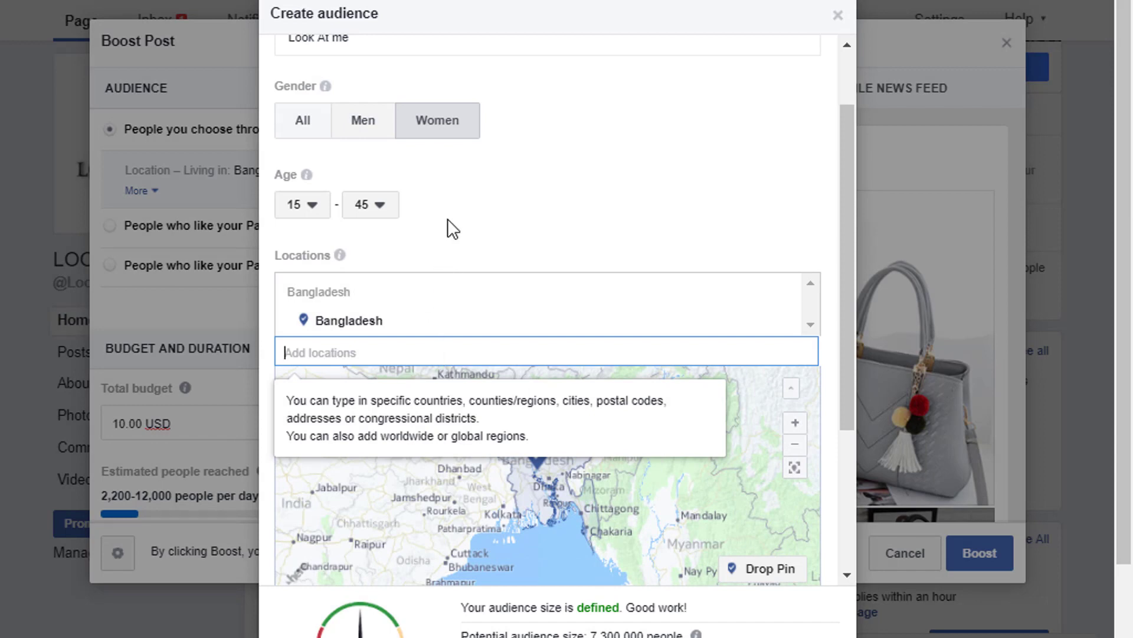
left_click(480, 201)
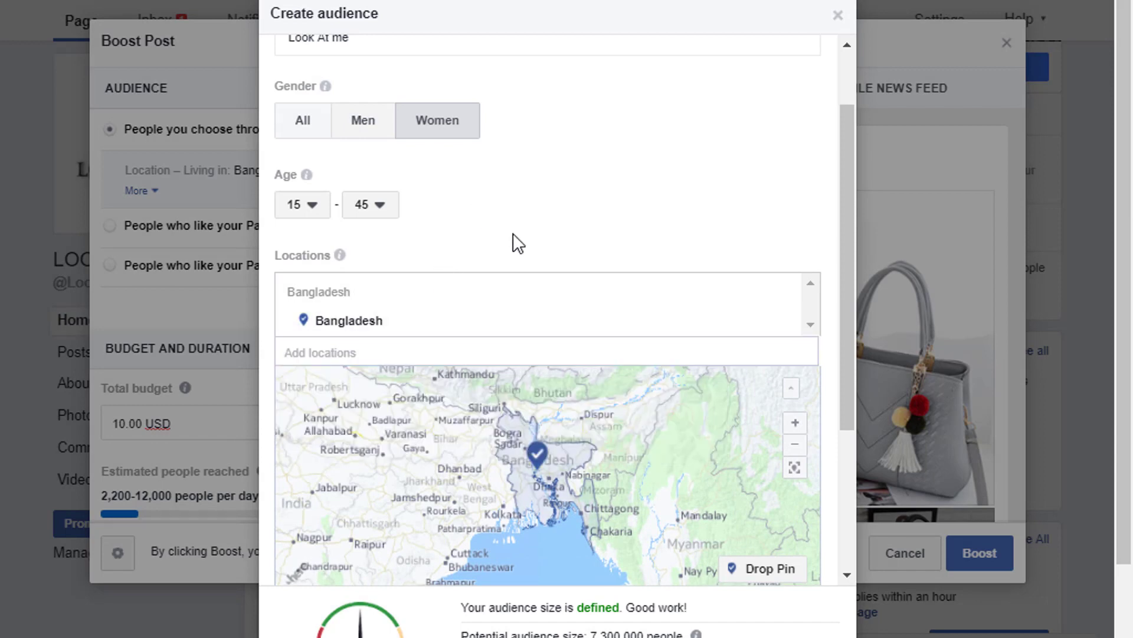
Step: Add the suggested interests Shopping and fashion, Fashion Trends & Style, and Style & Fashion to the audience's detailed targeting
scroll(573, 493, "down", 2)
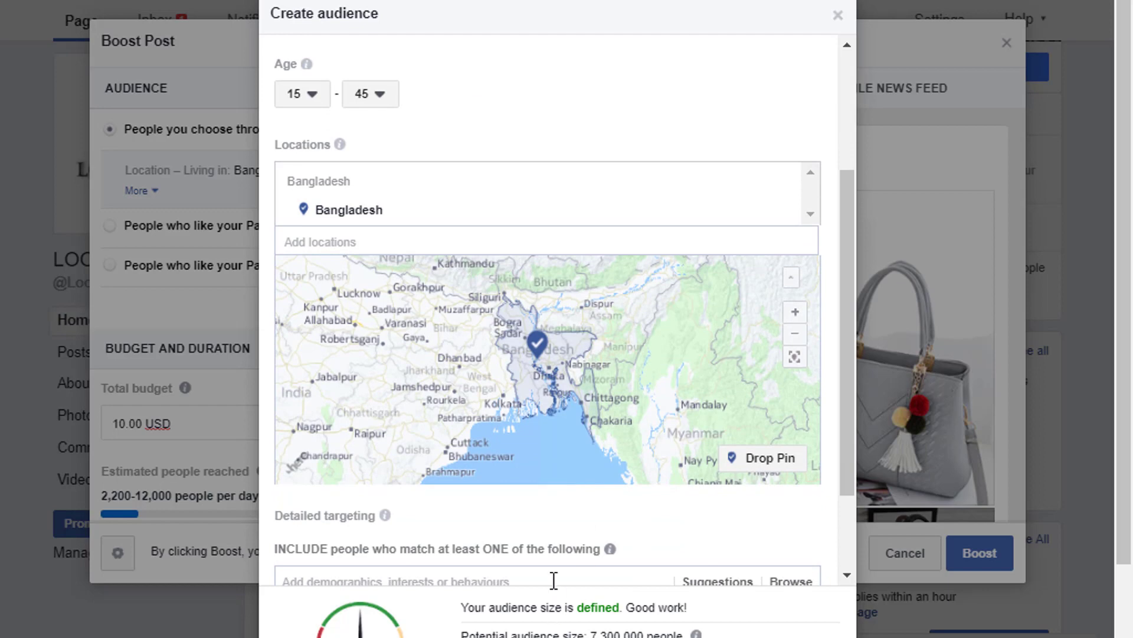
scroll(554, 580, "down", 4)
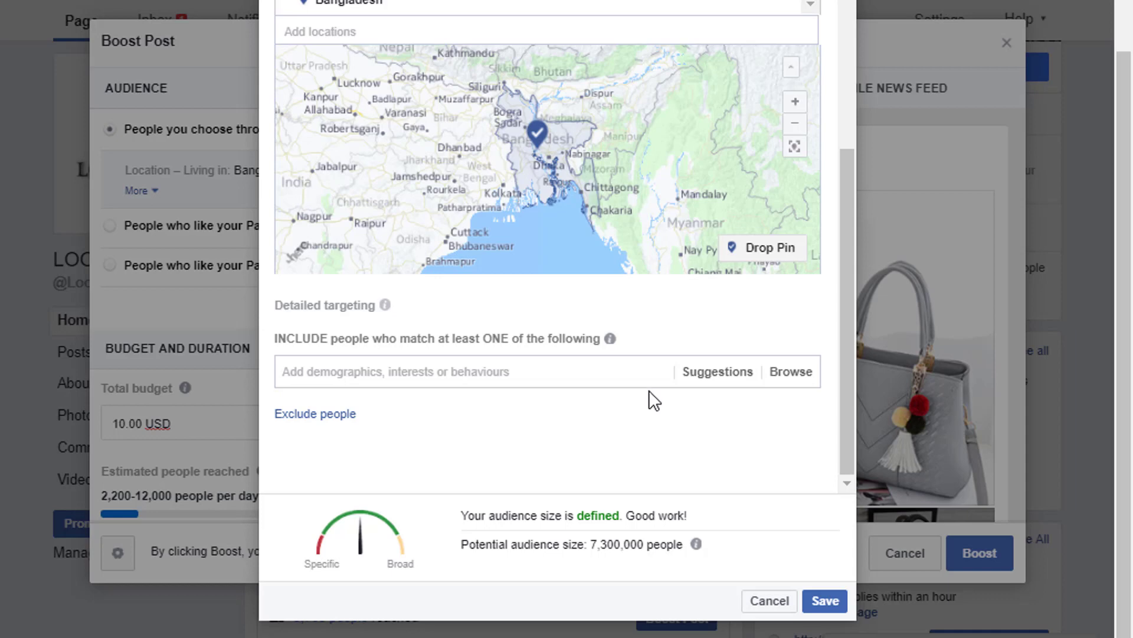
left_click(689, 378)
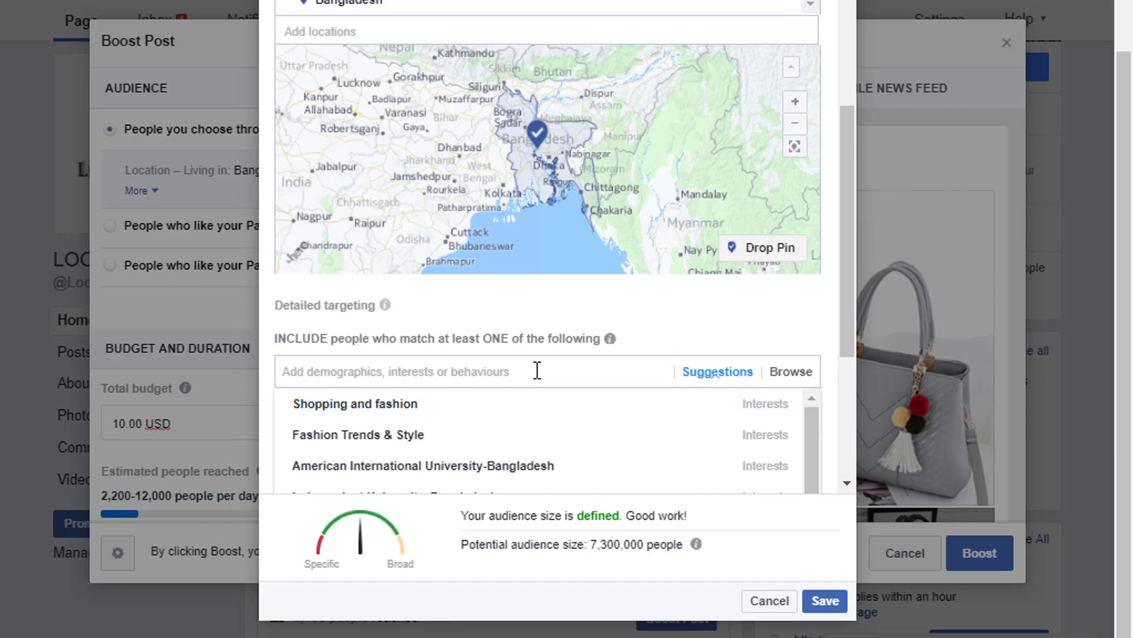
left_click(422, 407)
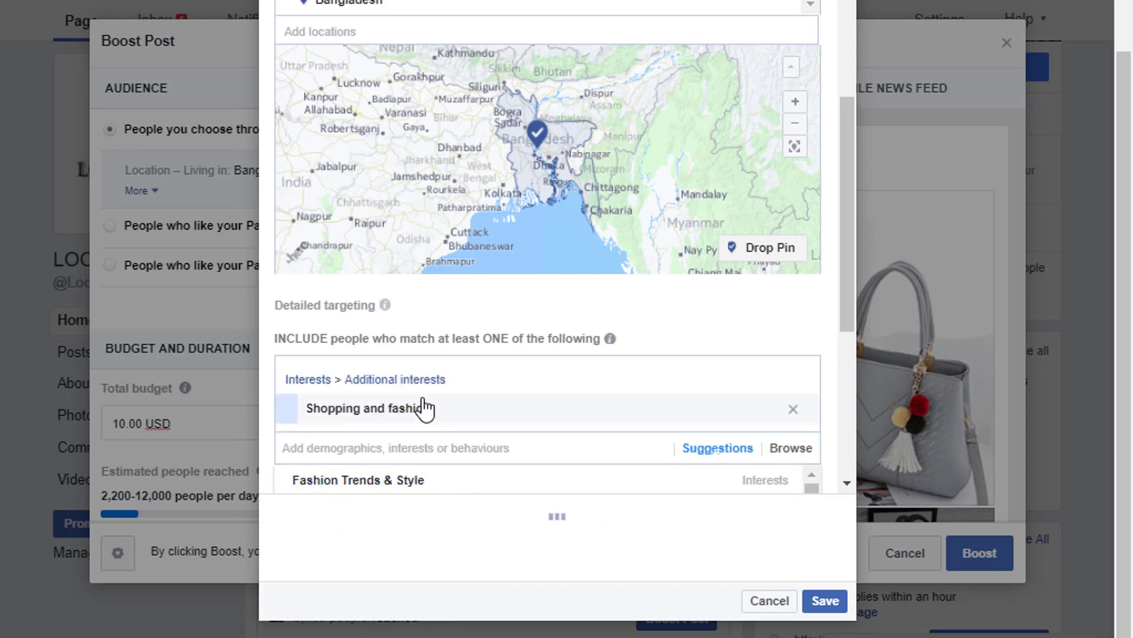
scroll(510, 437, "down", 4)
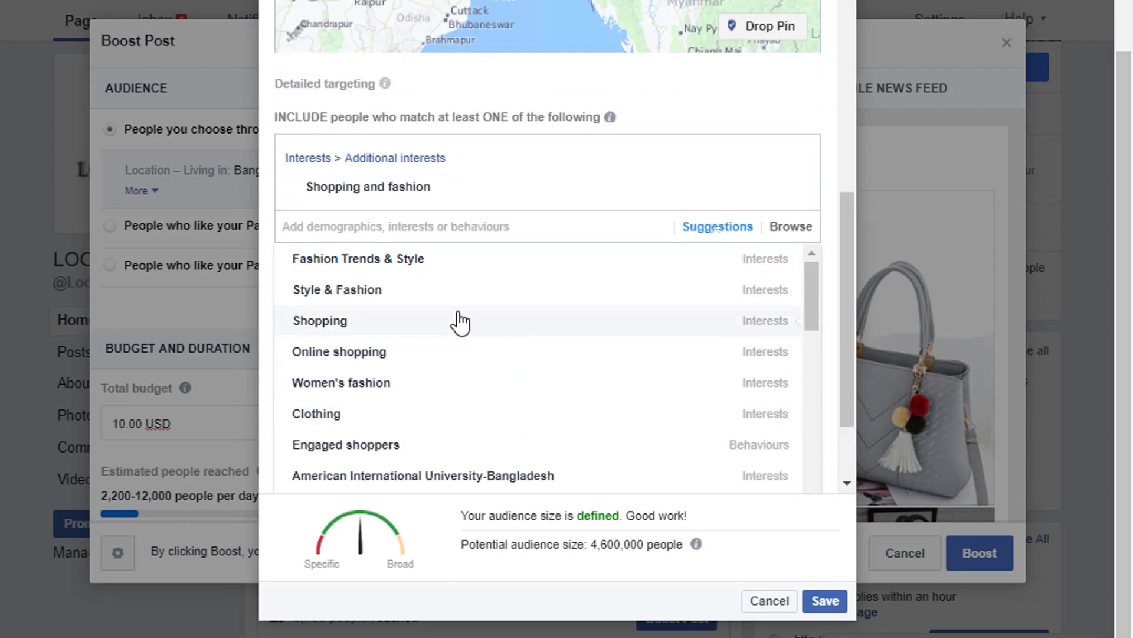
left_click(390, 259)
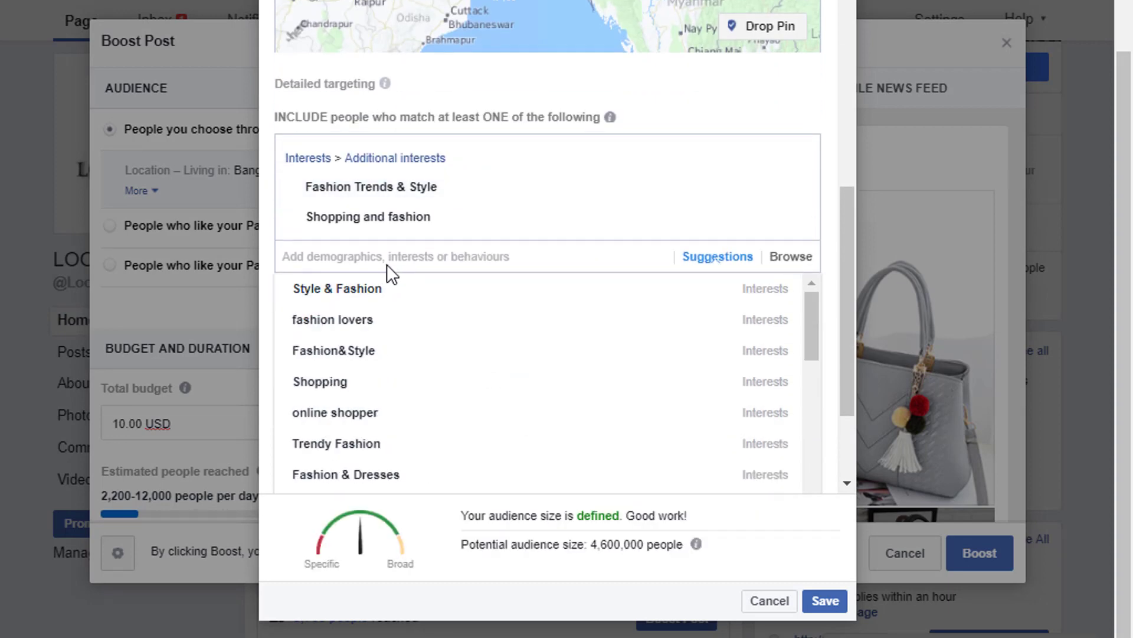
left_click(368, 292)
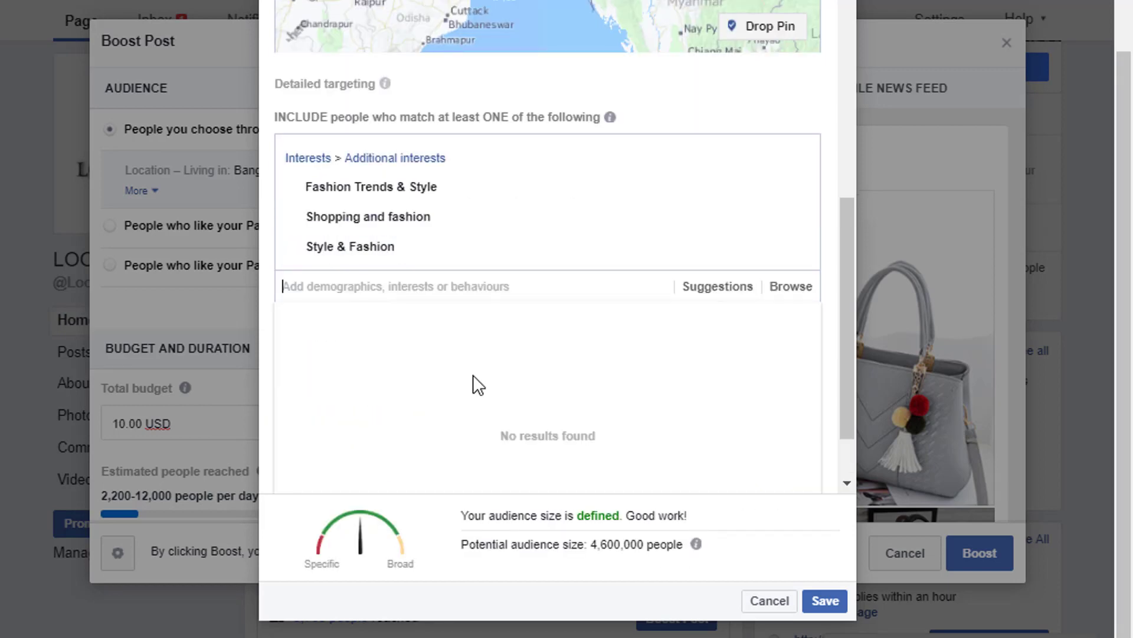
Step: Add the suggested interest American International University-Bangladesh to the audience's detailed targeting
left_click(700, 292)
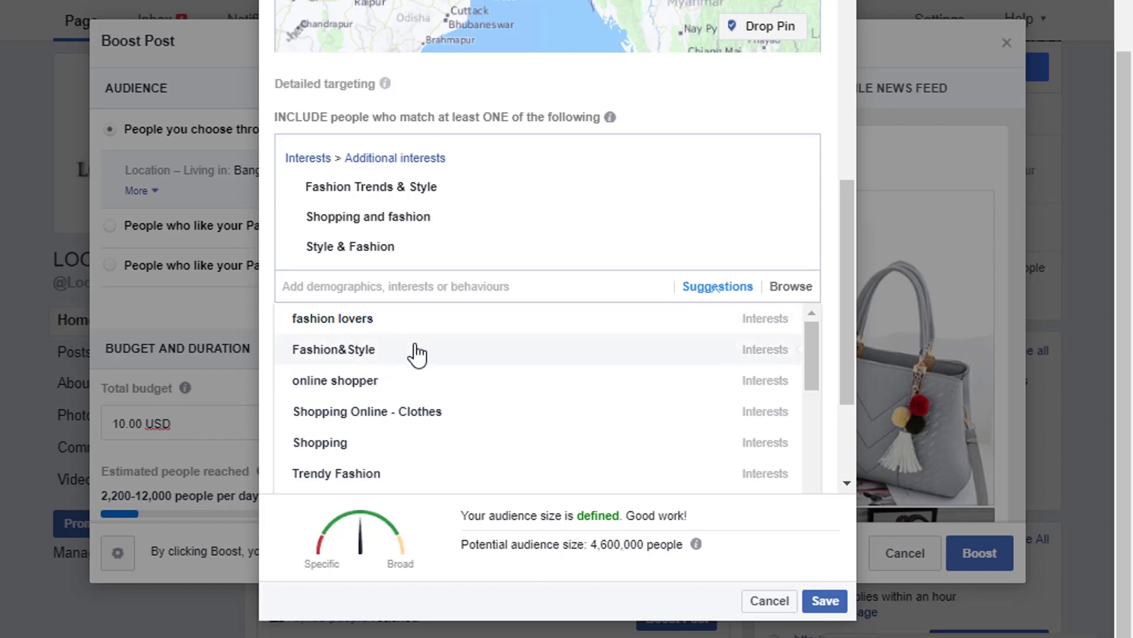
scroll(425, 435, "down", 2)
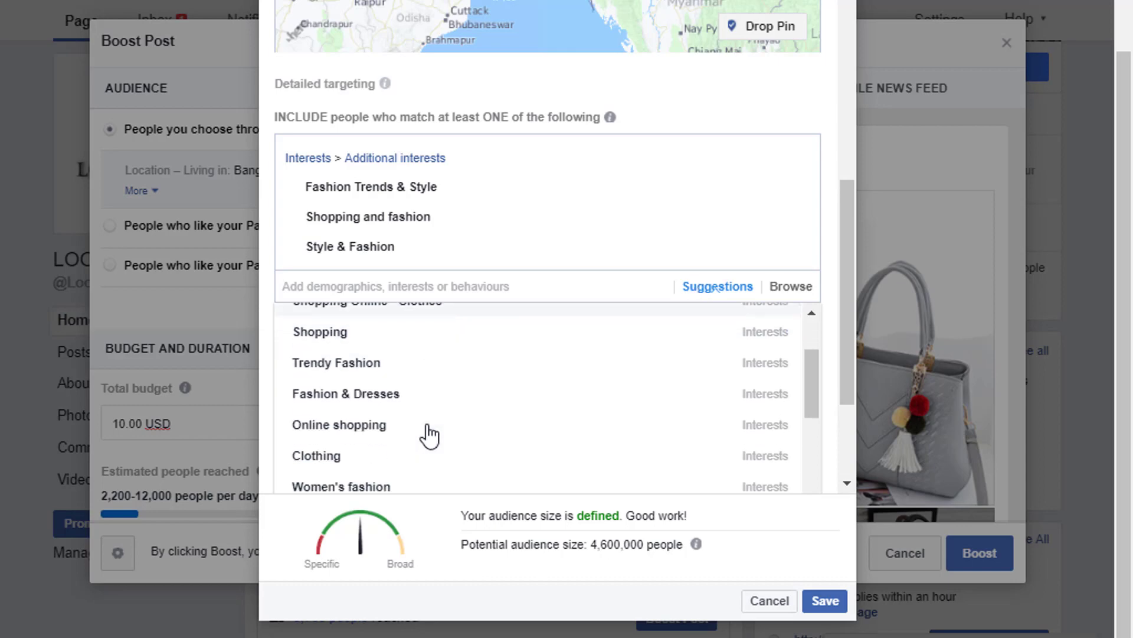
scroll(413, 423, "down", 4)
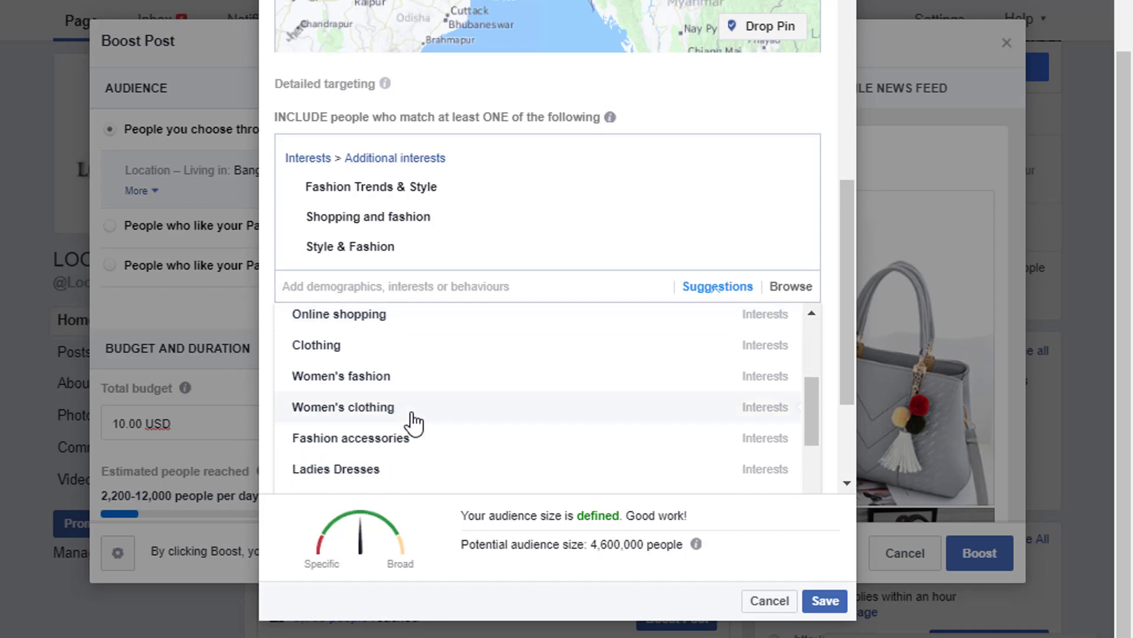
scroll(407, 413, "down", 1)
scroll(413, 392, "down", 2)
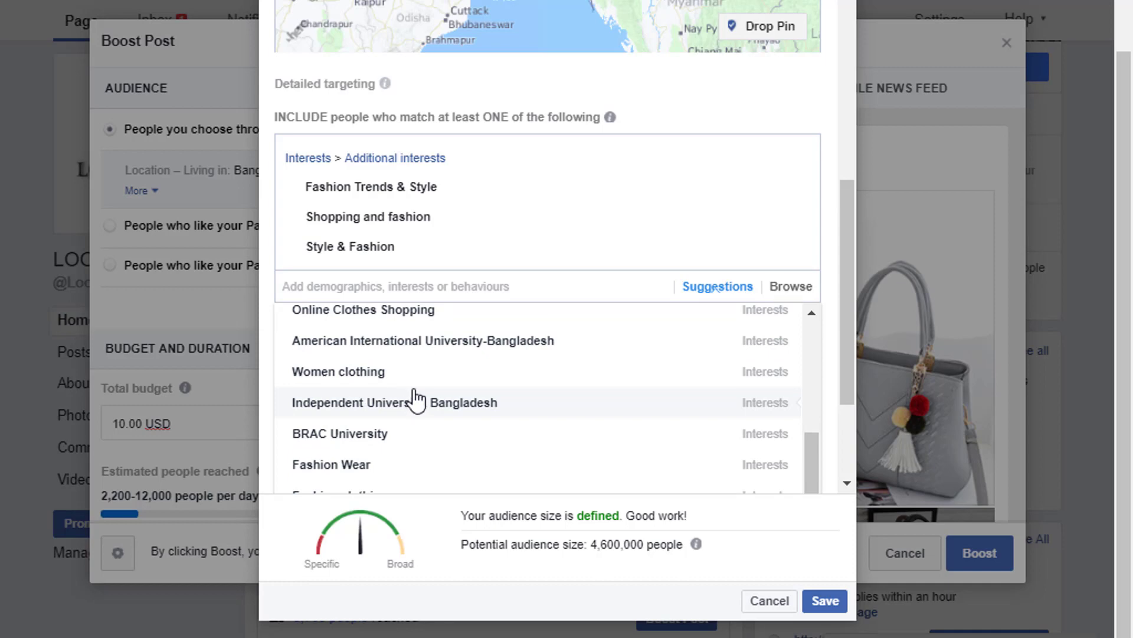
left_click(418, 352)
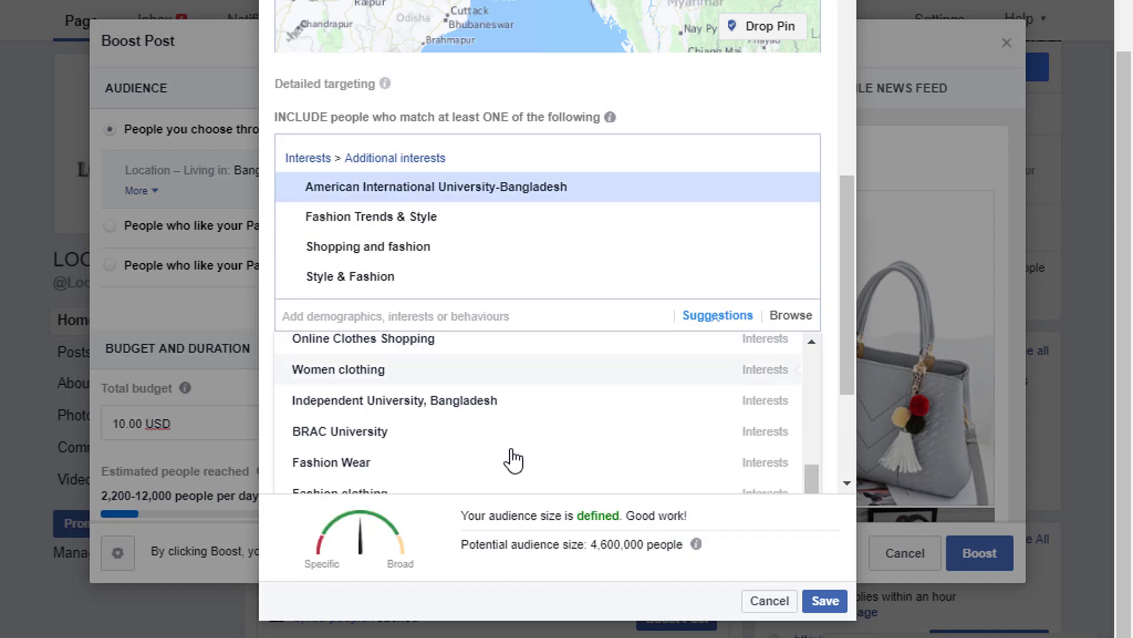
Step: Add the suggested interests Independent University, Bangladesh; North South University; BRAC University; East West University; and United International University to the detailed targeting
scroll(520, 443, "down", 2)
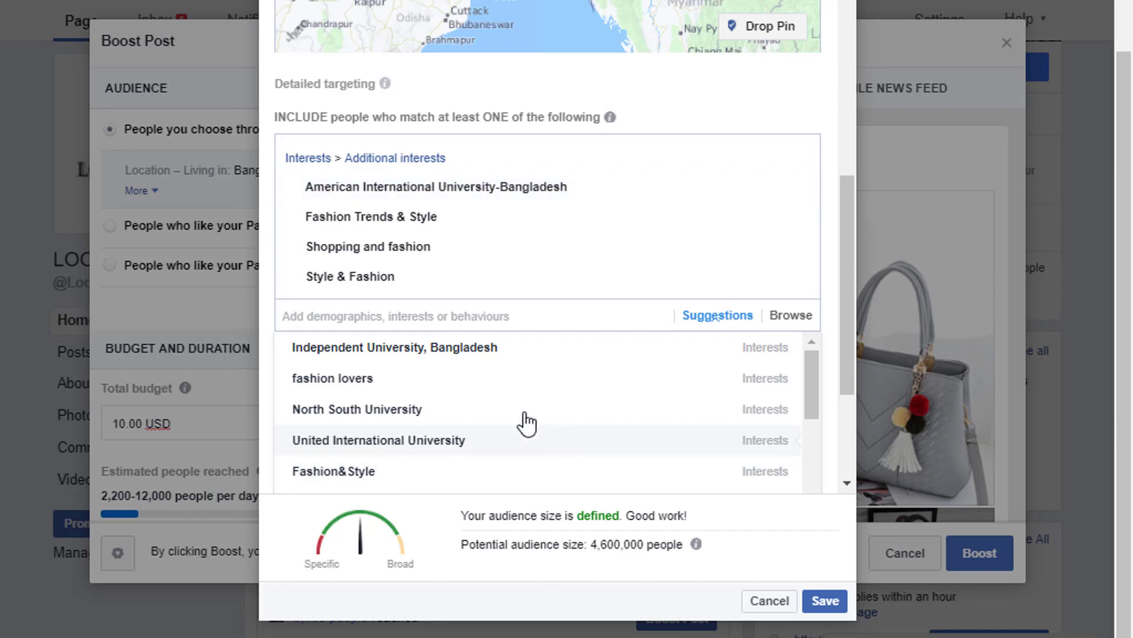
left_click(431, 357)
left_click(399, 378)
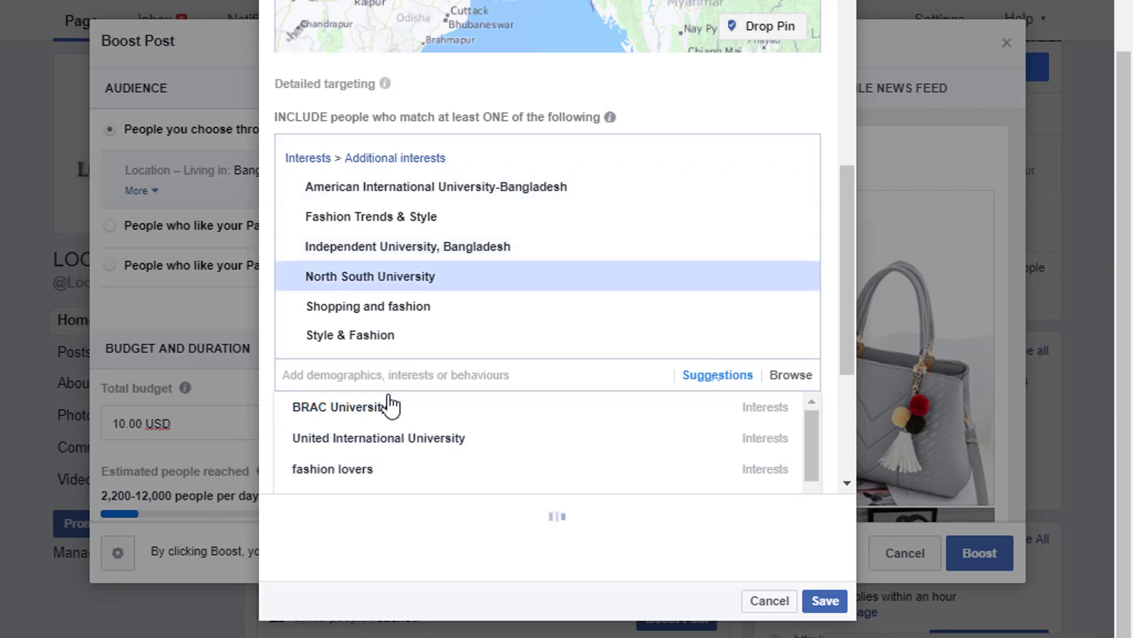
left_click(382, 407)
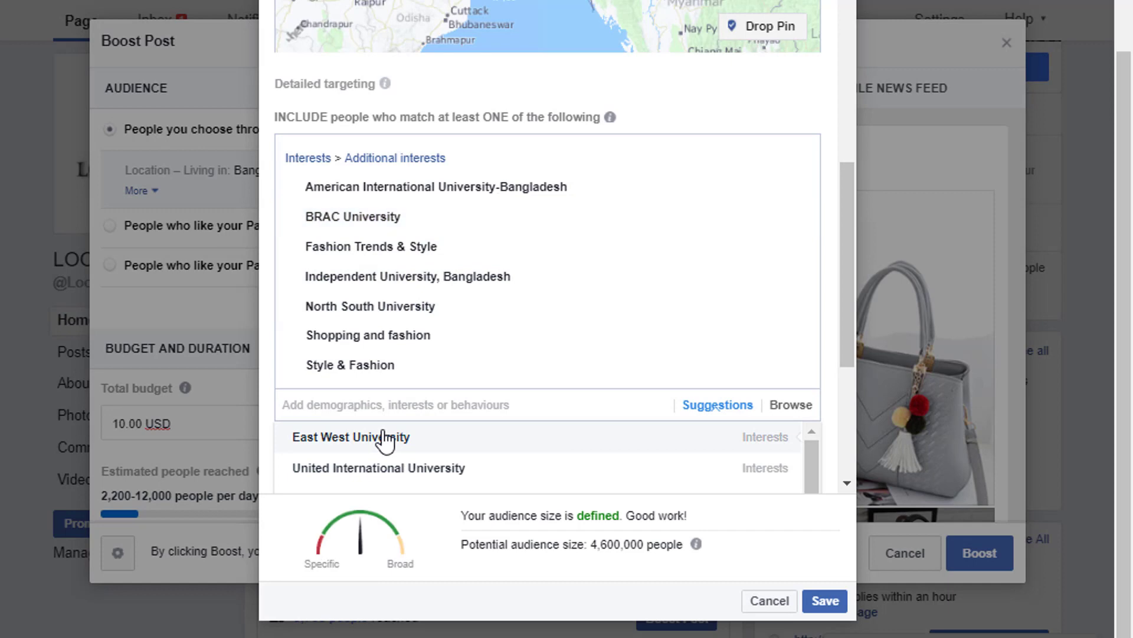
left_click(386, 437)
scroll(445, 425, "down", 2)
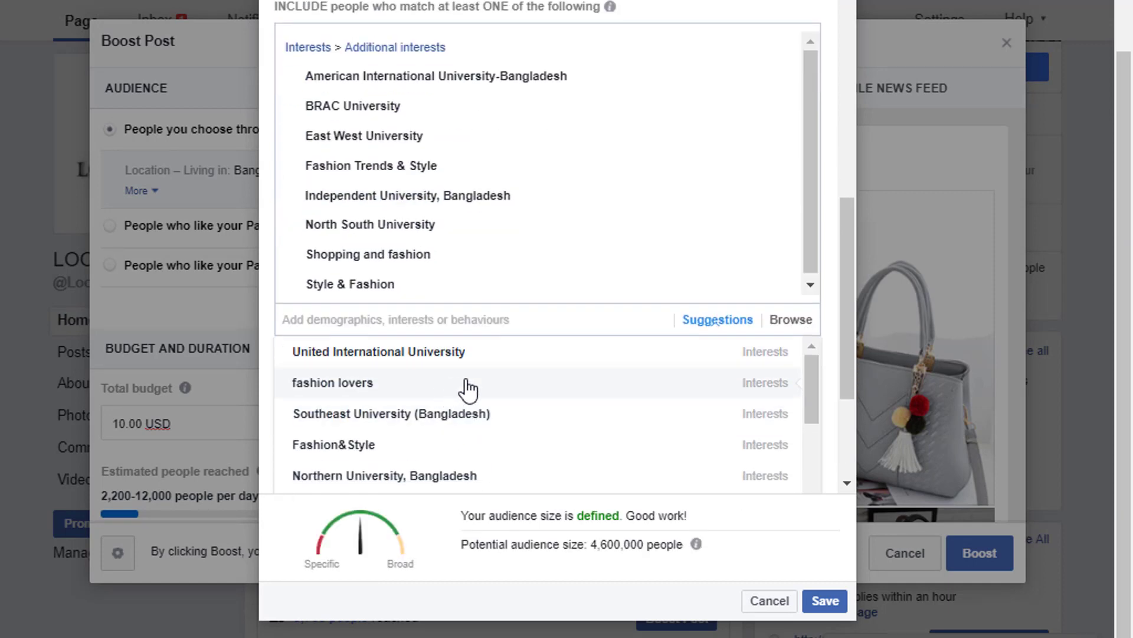
left_click(406, 354)
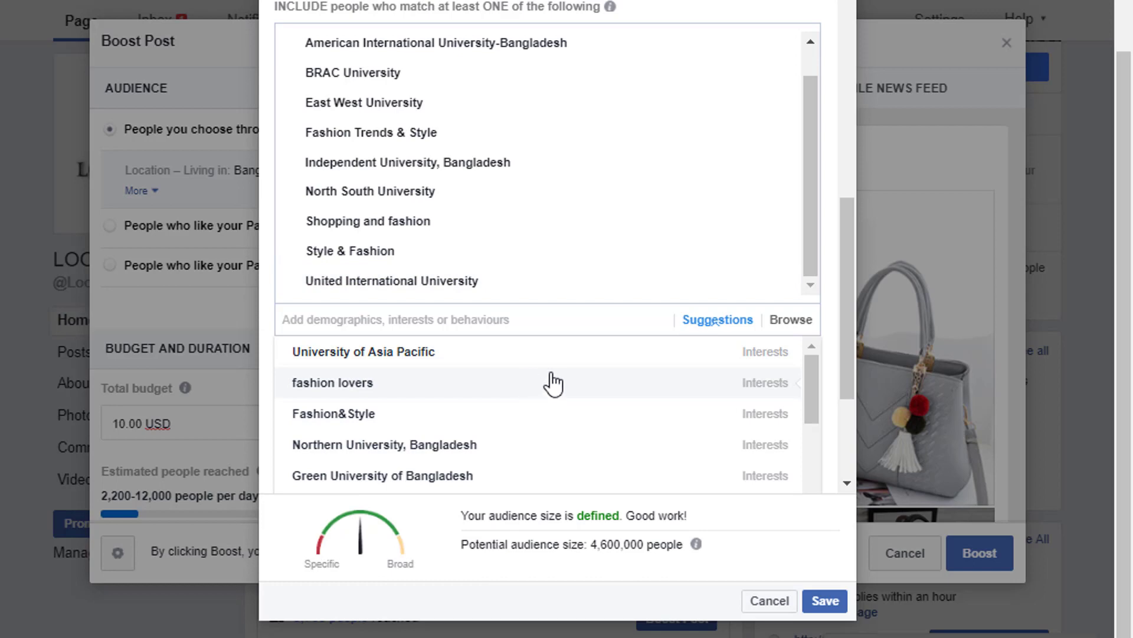
Step: Add University of Liberal Arts Bangladesh (ULAB) from the suggestions to the audience's included interests
scroll(552, 384, "down", 2)
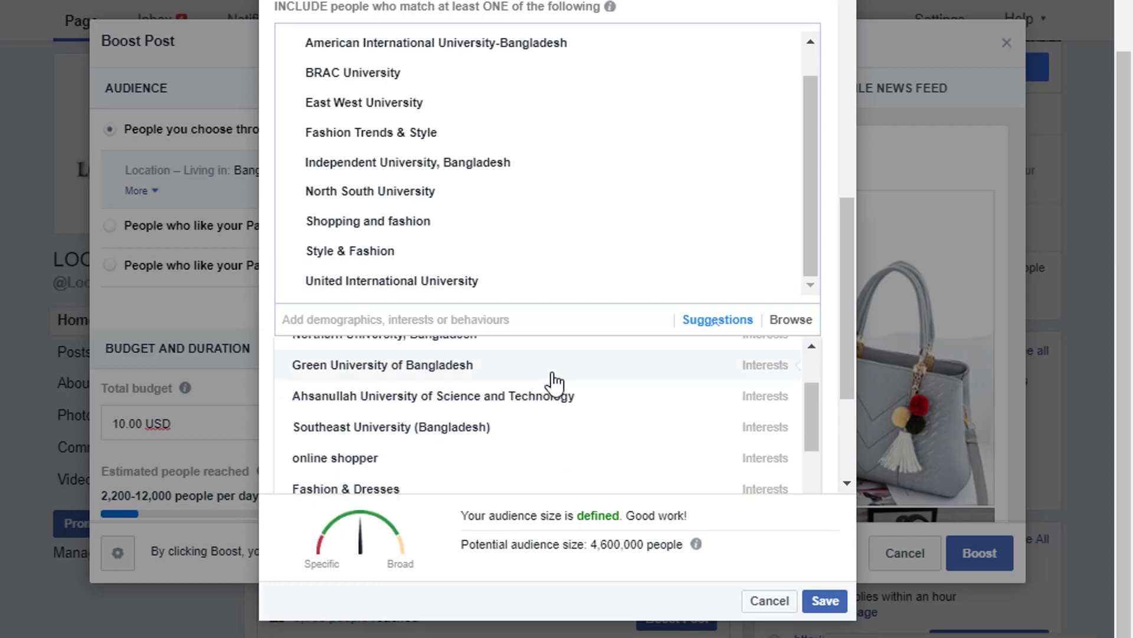
scroll(555, 385, "up", 2)
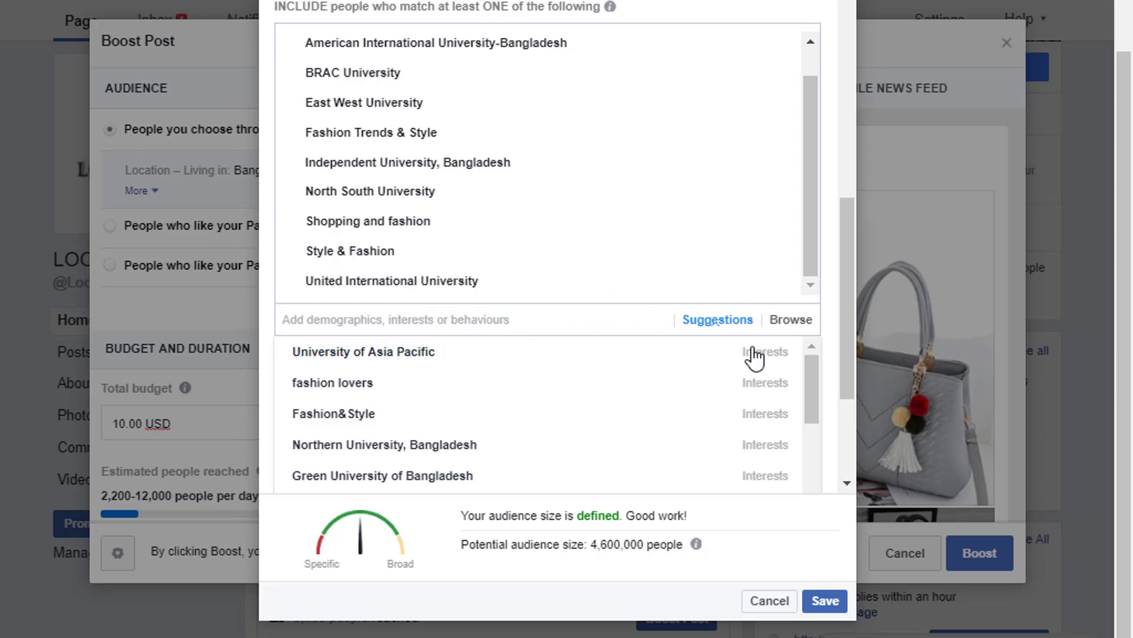
scroll(750, 361, "down", 2)
scroll(750, 361, "down", 1)
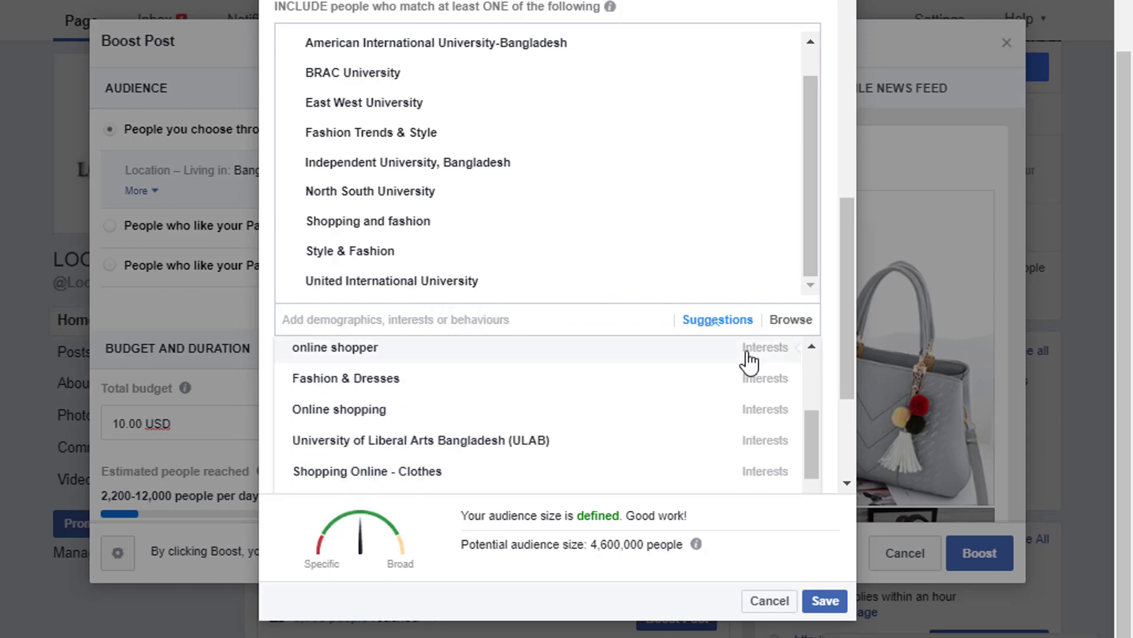
left_click(545, 444)
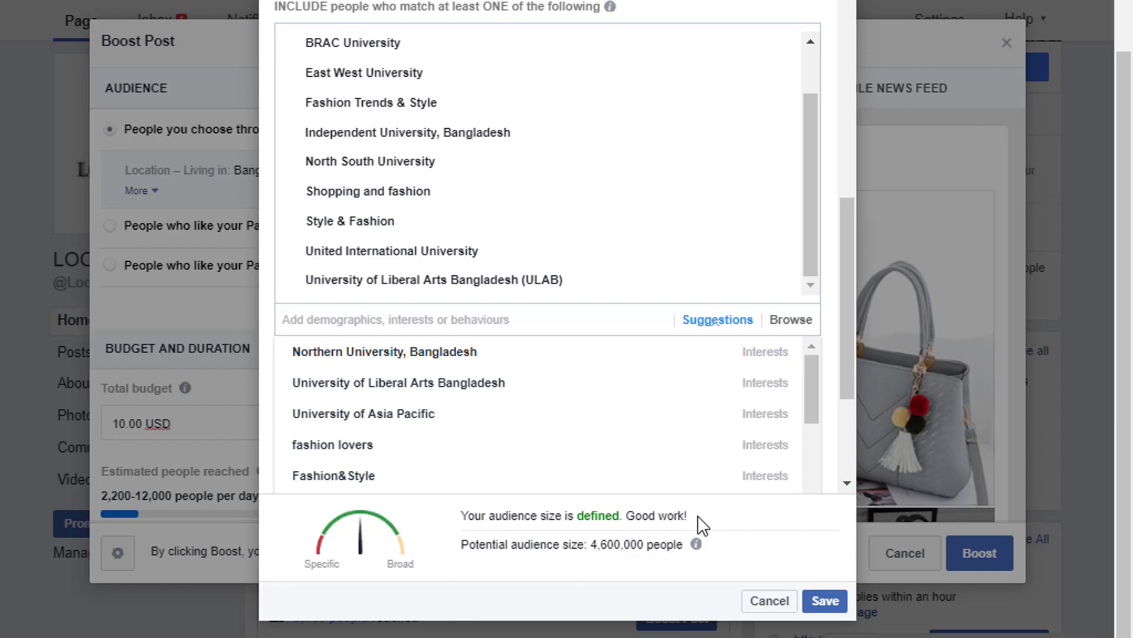
Step: Check the audience size rating and save the new audience for the boosted post
left_click_drag(698, 517, 467, 514)
left_click(508, 520)
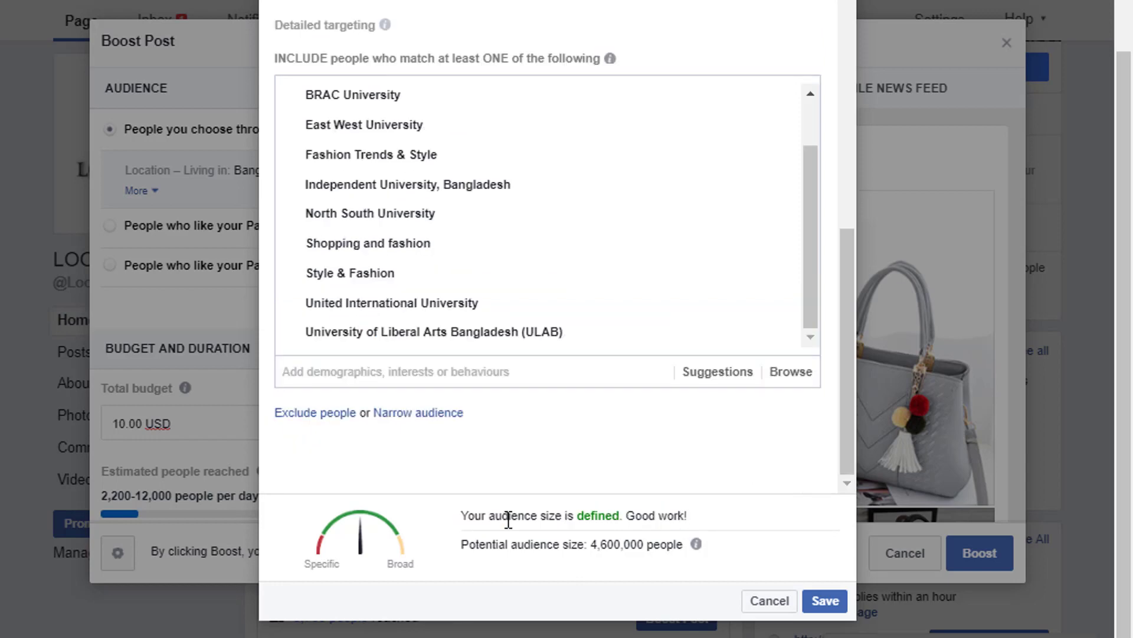
left_click_drag(621, 514, 576, 515)
left_click(605, 513)
left_click(829, 599)
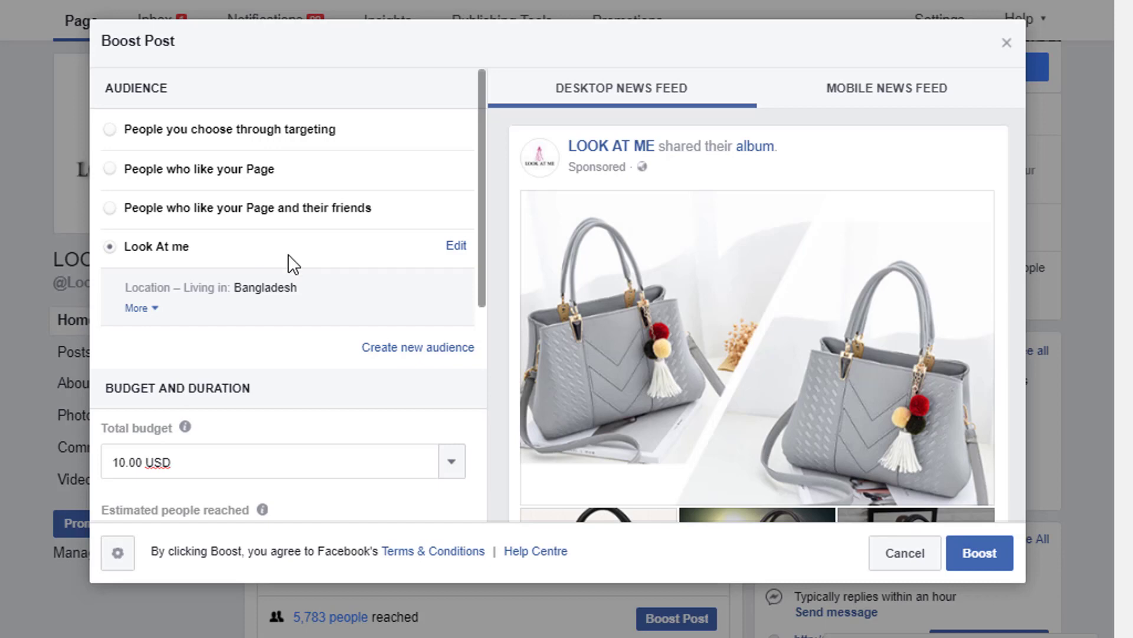
Step: Review the boost's duration, payment details and post preview, and submit the boost
scroll(288, 254, "down", 8)
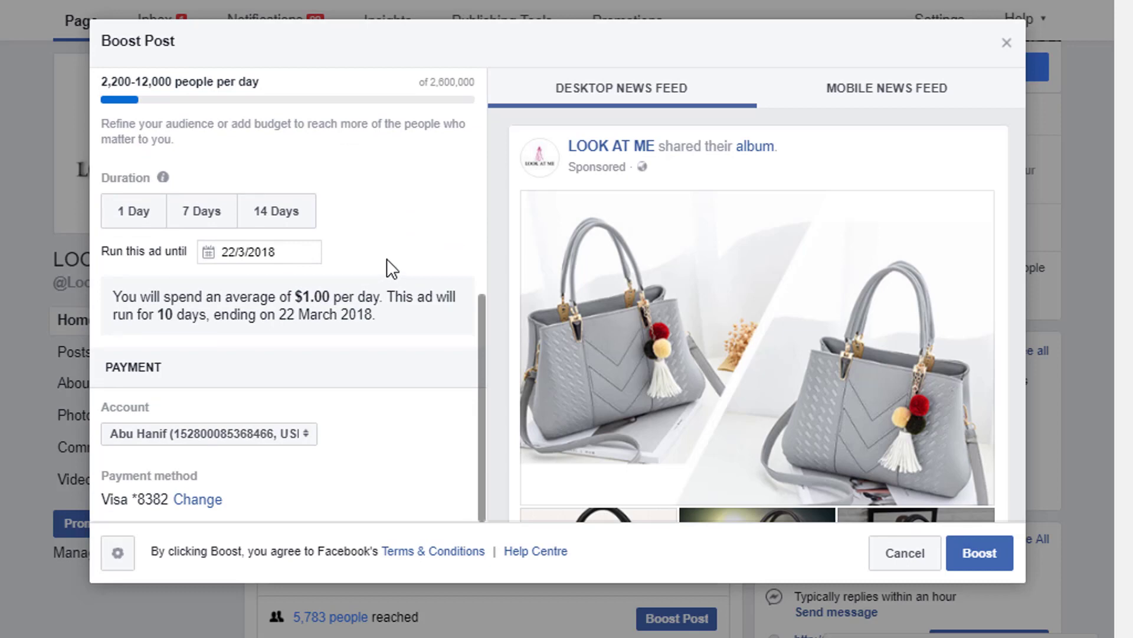
scroll(738, 263, "down", 5)
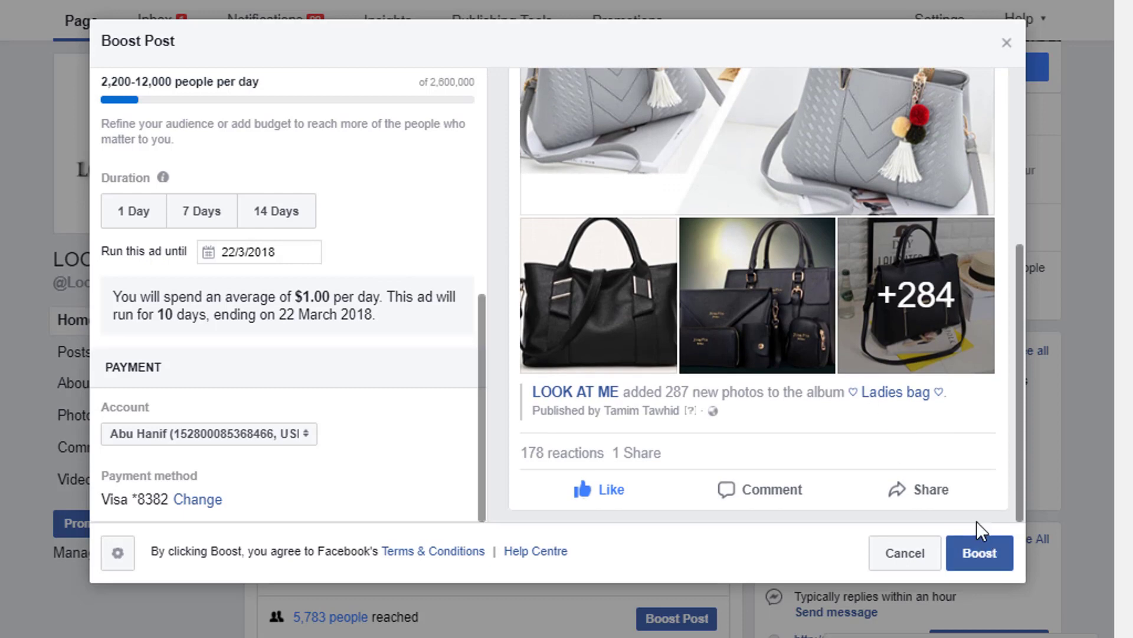
left_click(979, 555)
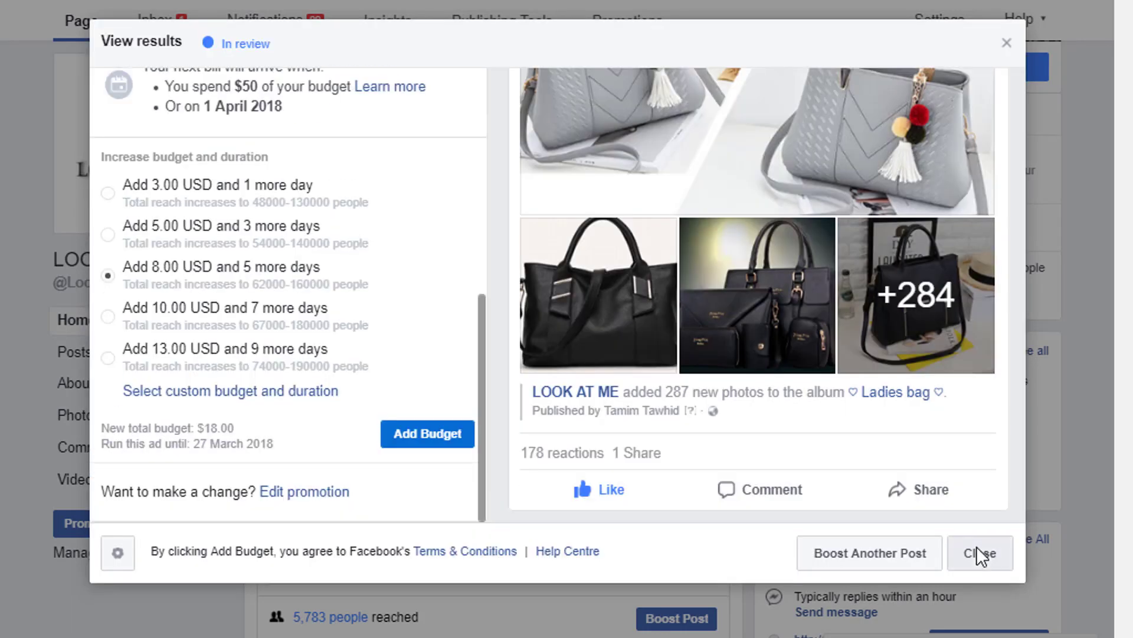
Step: Review the submitted promotion's order summary, the options for increasing budget and duration, and the ad preview
scroll(358, 285, "up", 5)
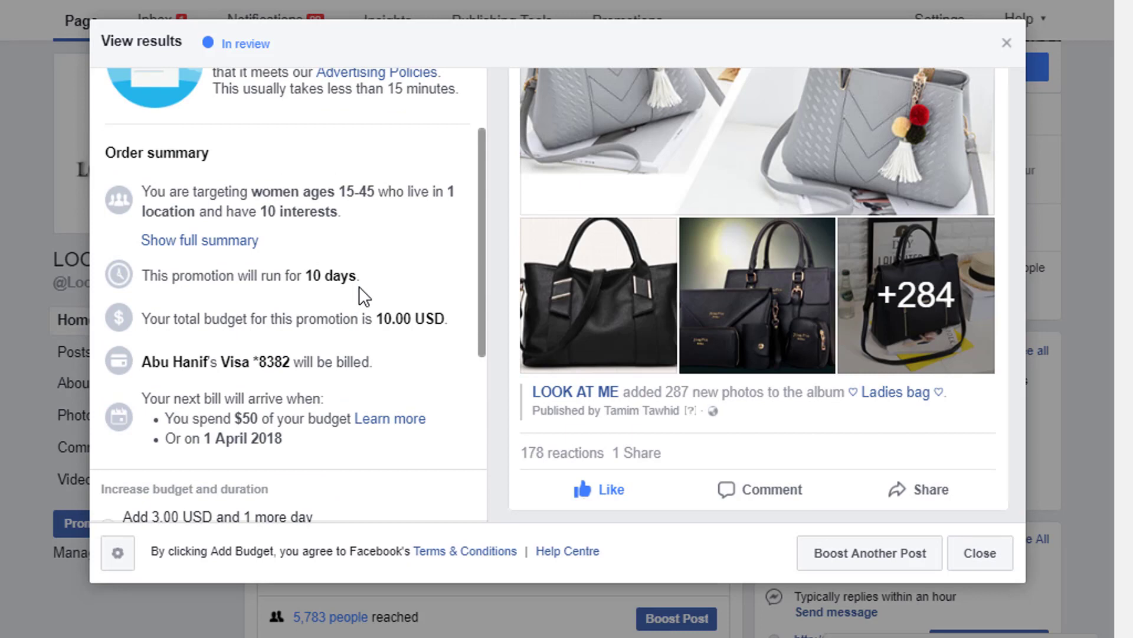
scroll(359, 285, "up", 2)
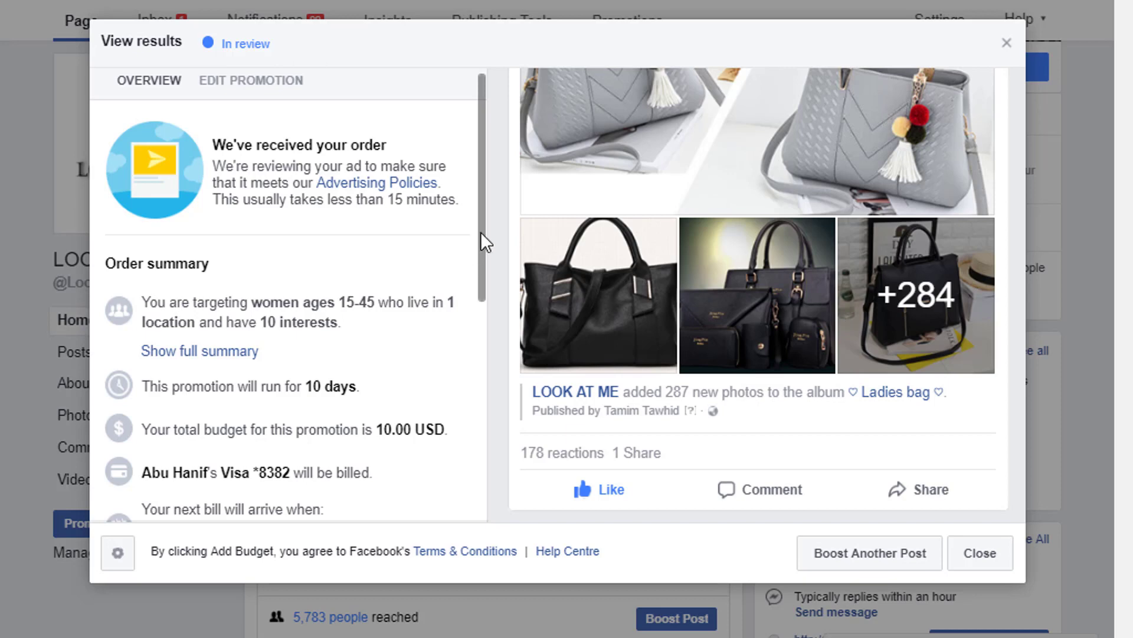
scroll(481, 231, "down", 7)
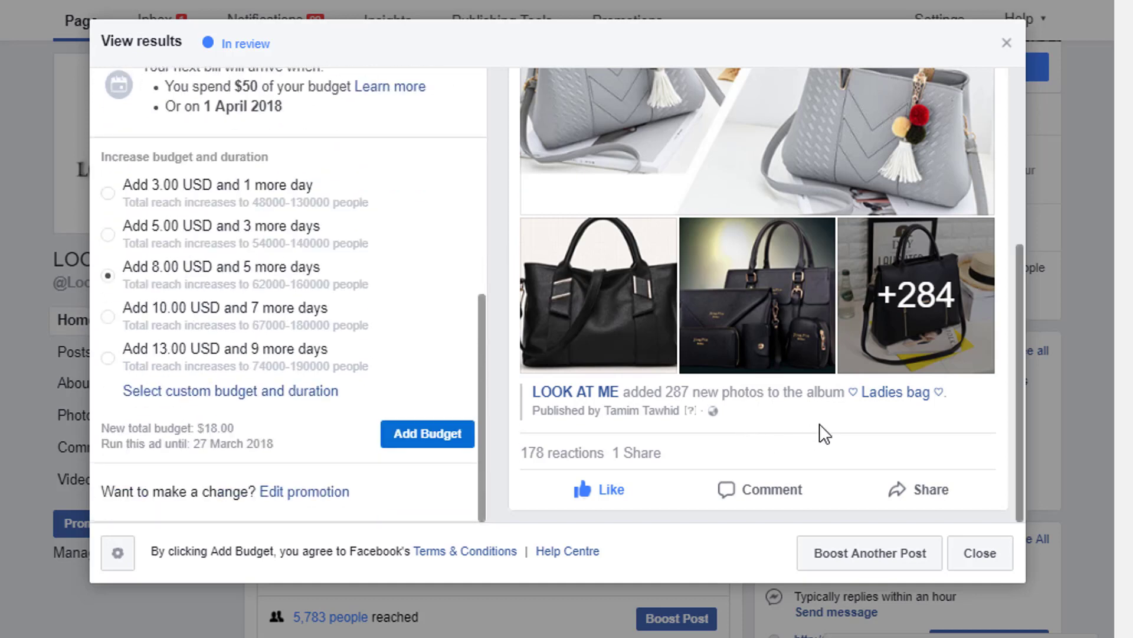
scroll(933, 247, "up", 5)
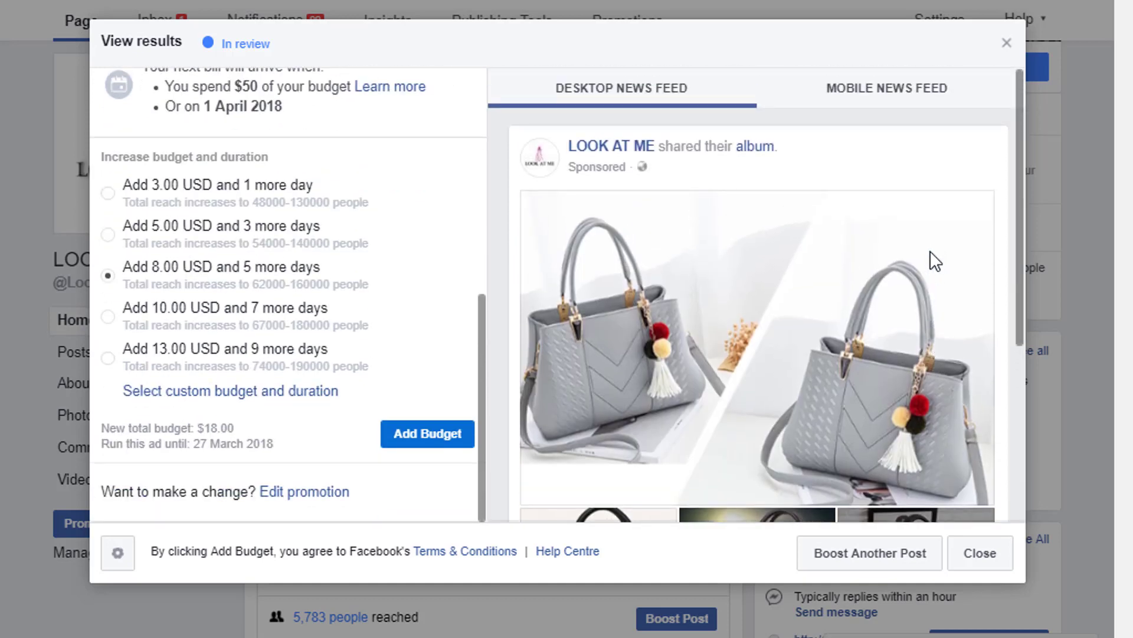